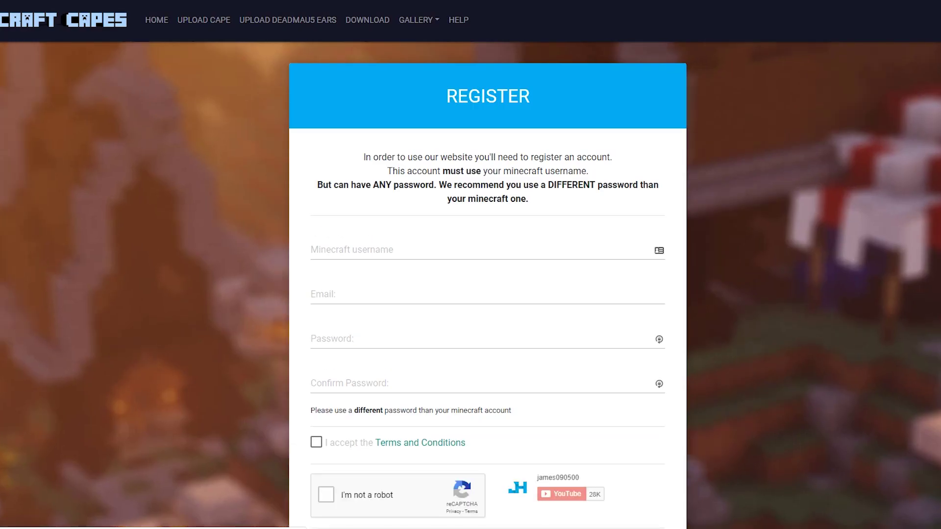
# Enter your Minecraft username and e-mail address in the registration form.
pyautogui.scroll(-2, 470, 264)
pyautogui.scroll(2, 470, 264)
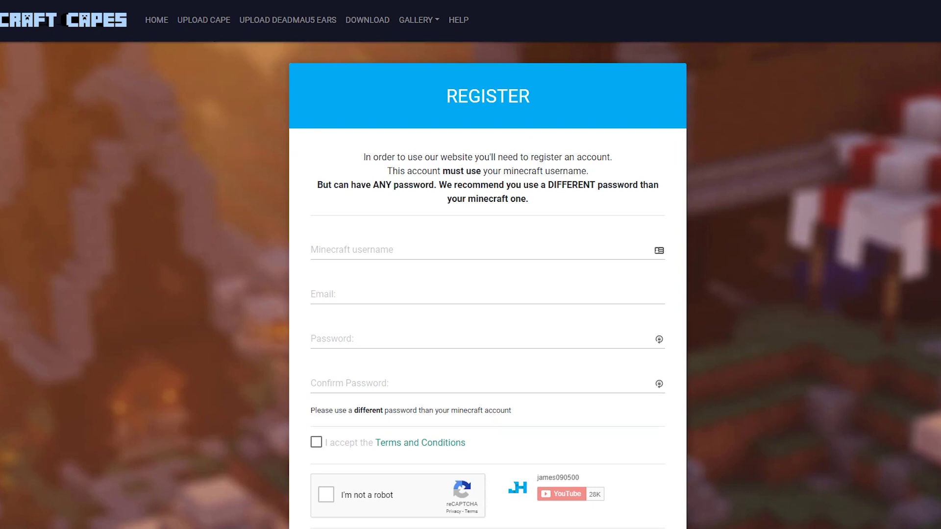
pyautogui.click(343, 250)
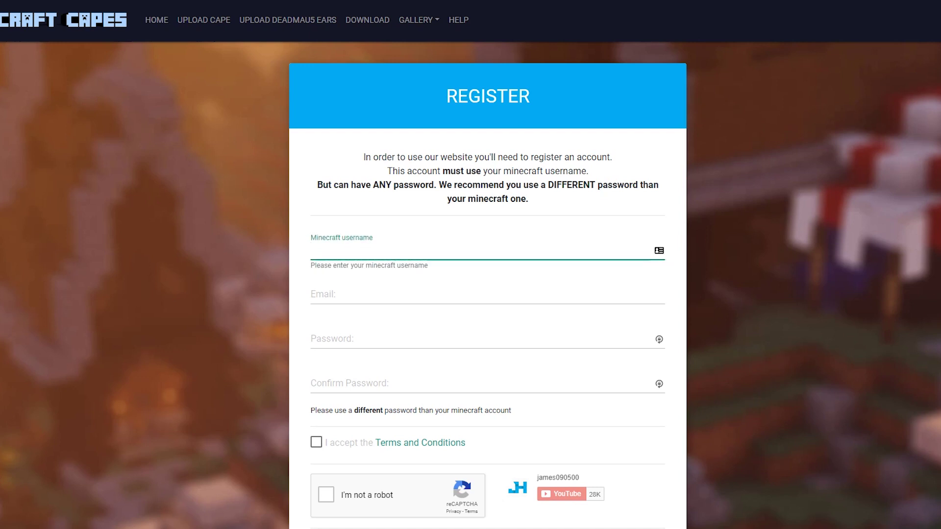
pyautogui.write('james090500')
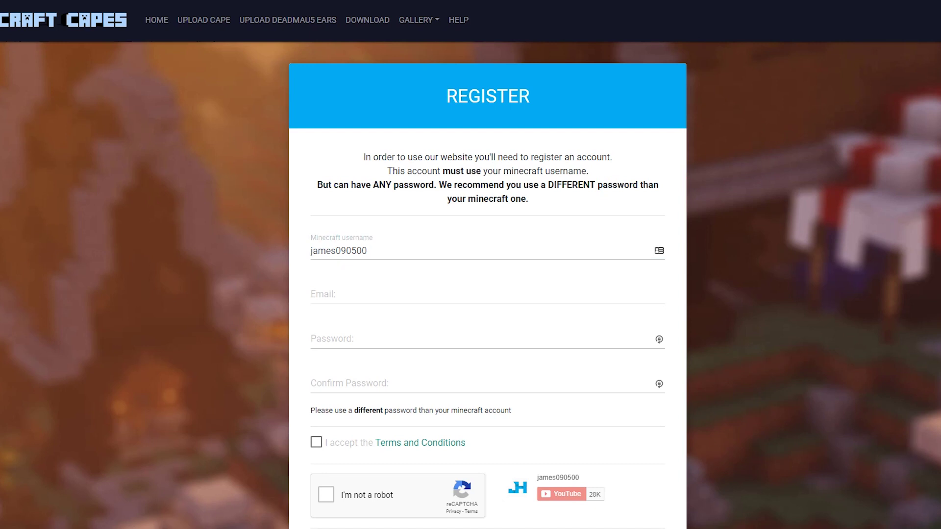
pyautogui.click(343, 295)
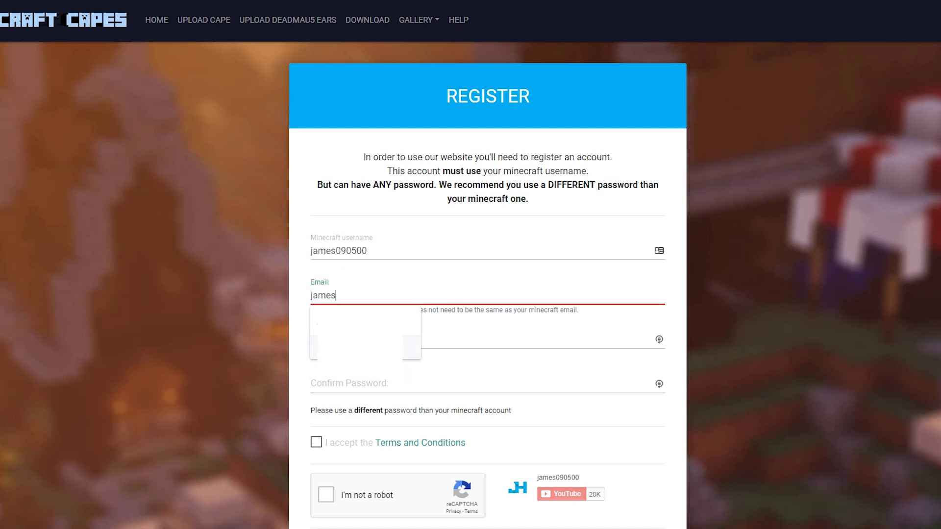
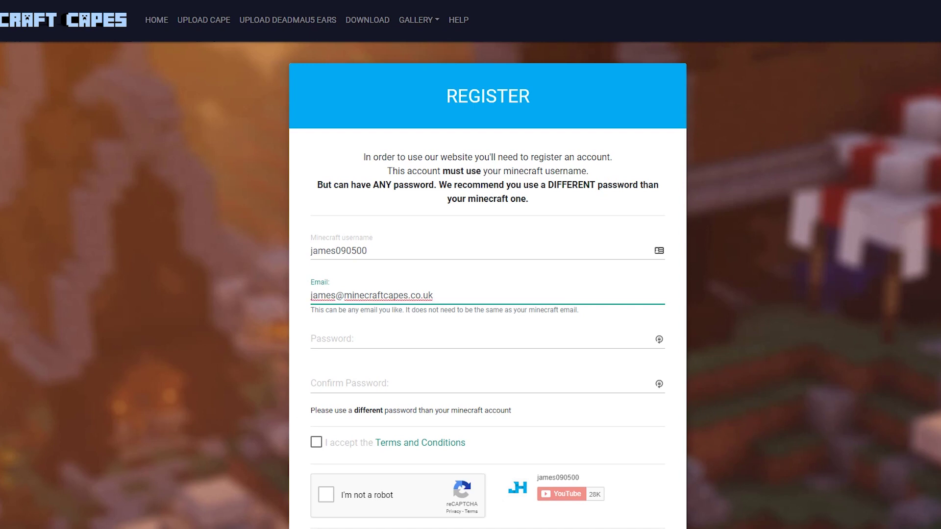
# Enter and confirm the account password, accept the Terms and Conditions, and pass the captcha.
pyautogui.click(312, 340)
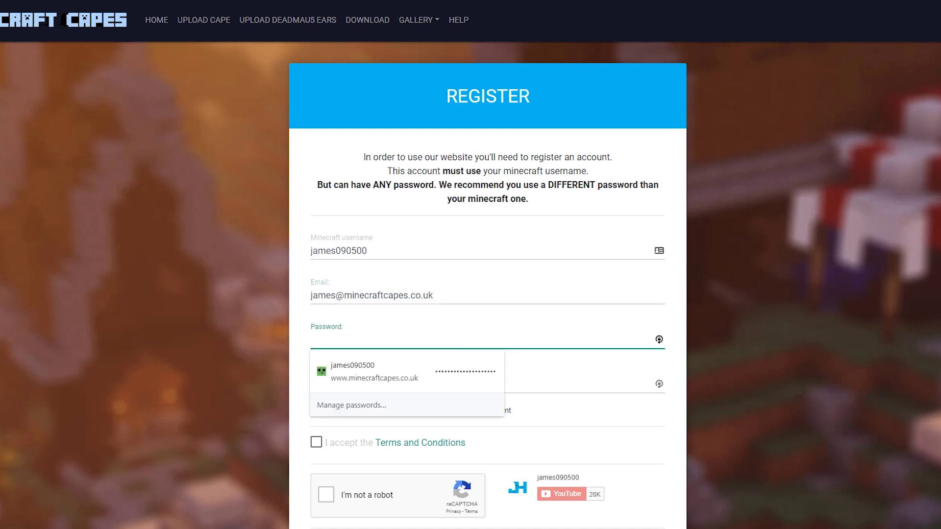
pyautogui.write('******')
pyautogui.press('Tab')
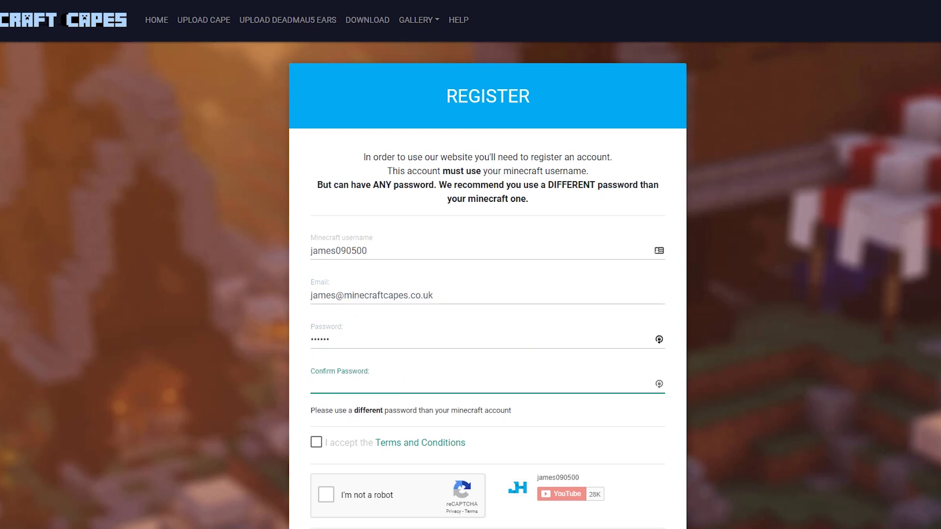
pyautogui.write('******')
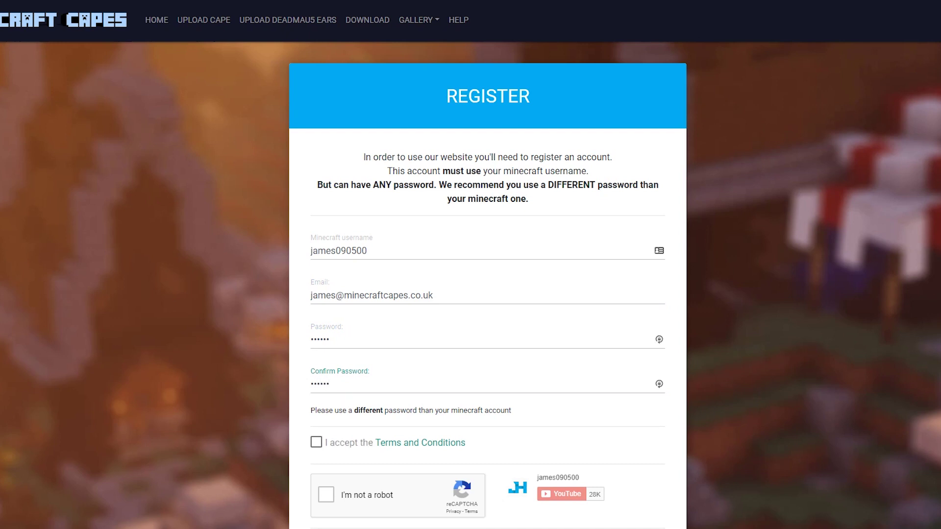
pyautogui.click(316, 442)
pyautogui.click(326, 495)
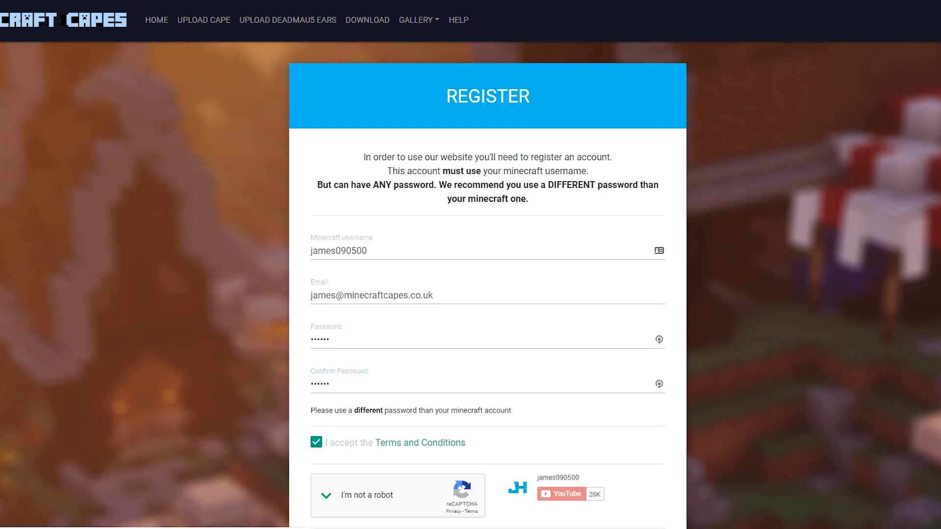
pyautogui.moveTo(310, 410); pyautogui.dragTo(511, 411)
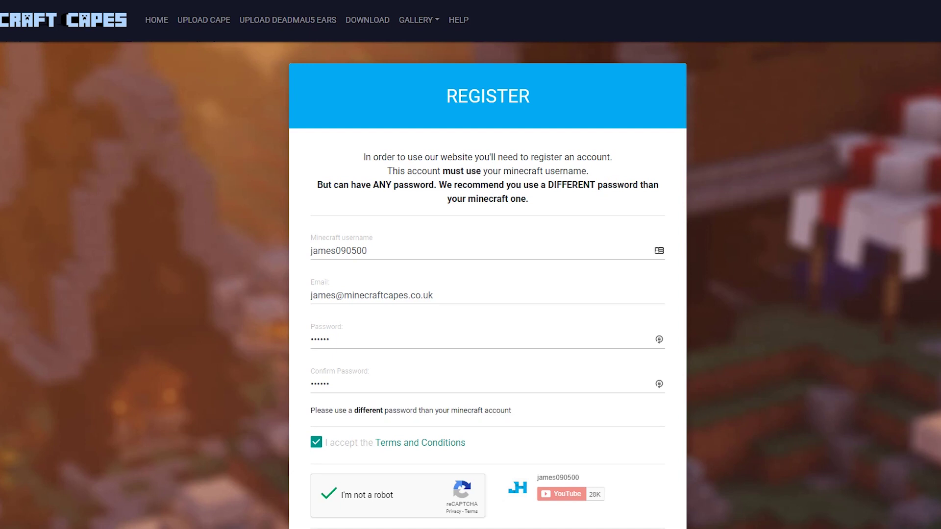
pyautogui.scroll(-5, 487, 264)
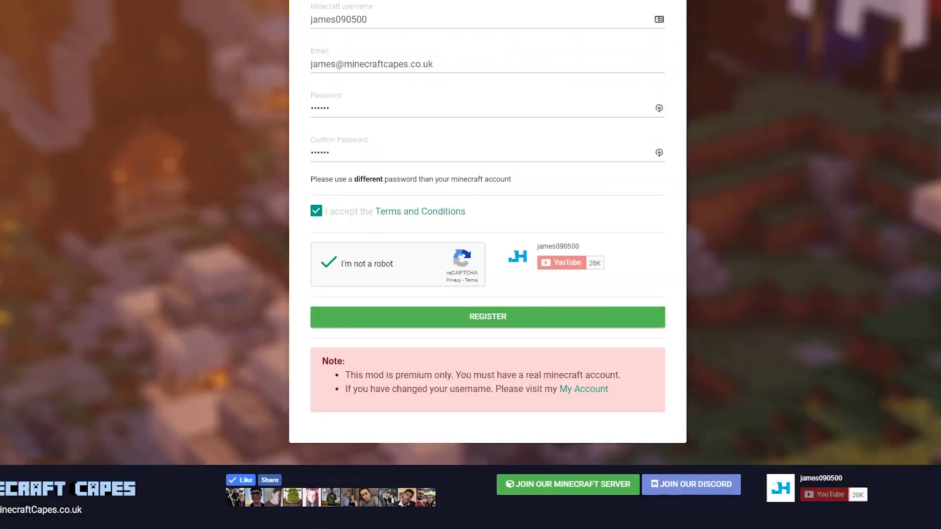
pyautogui.scroll(5, 487, 264)
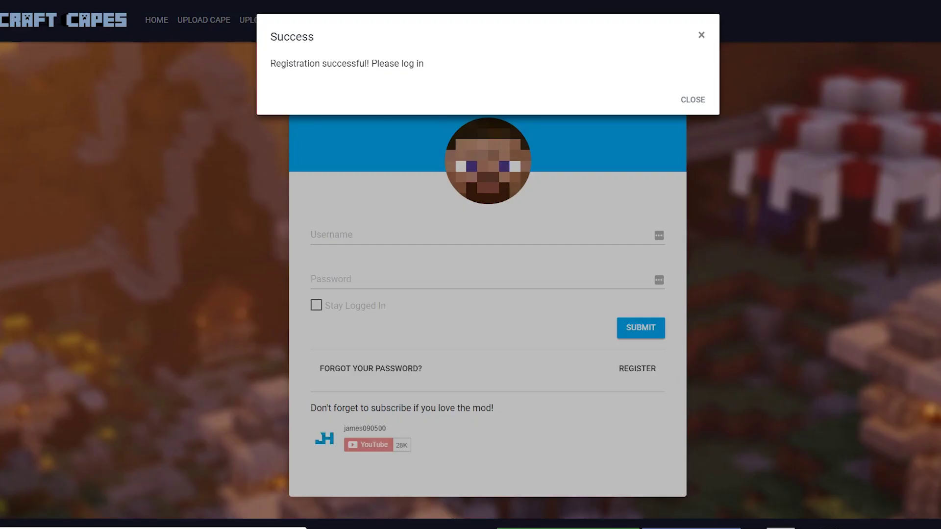
# Log in with your username and password, with Stay Logged In ticked.
pyautogui.press('Escape')
pyautogui.click(343, 235)
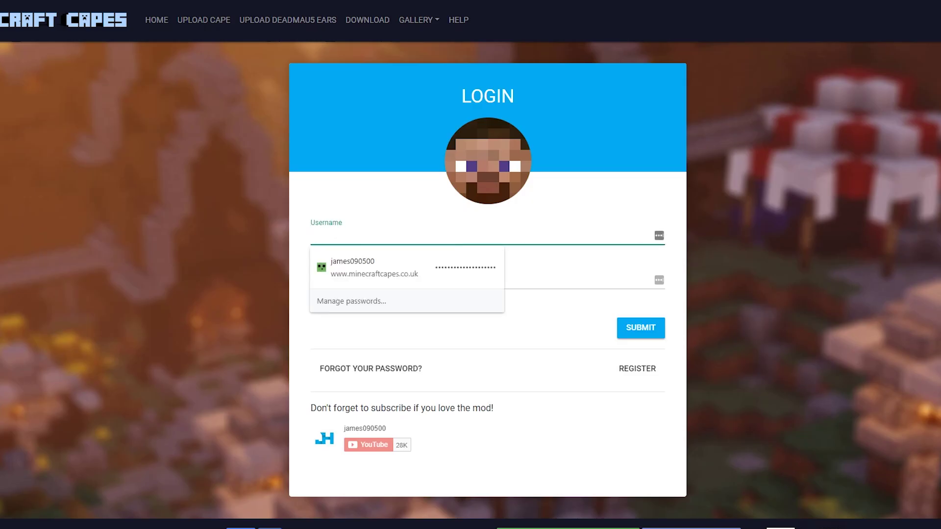
pyautogui.press('Tab')
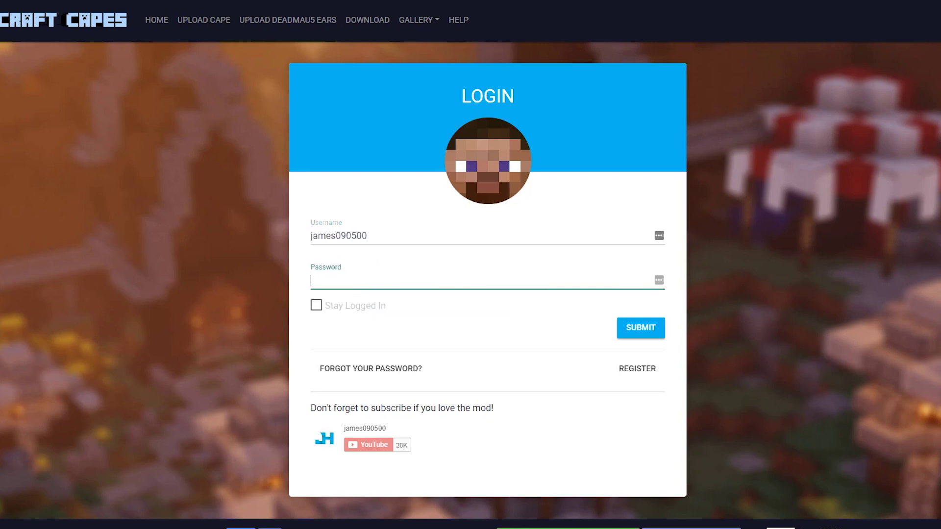
pyautogui.press('BackSpace')
pyautogui.press('BackSpace')
pyautogui.press('BackSpace')
pyautogui.press('BackSpace')
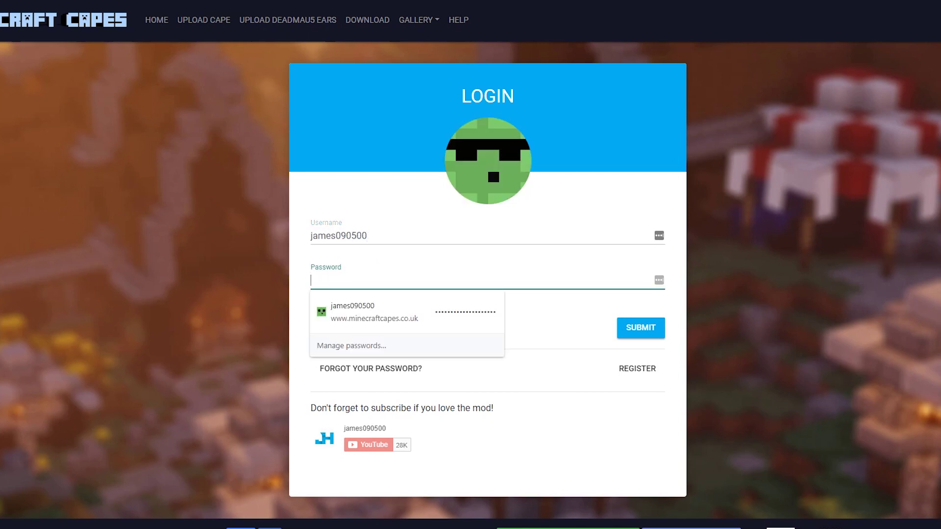
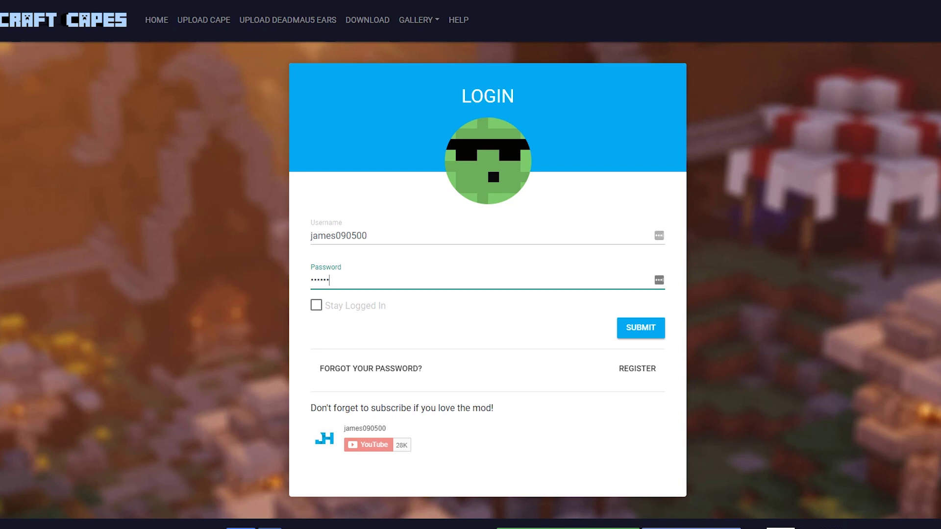
pyautogui.press('Tab')
pyautogui.press('Return')
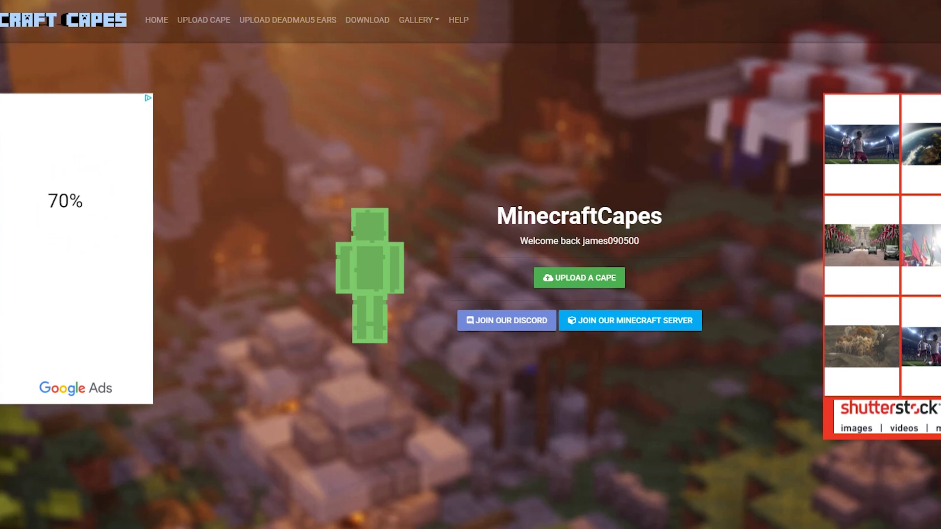
# Download the Minecon 2011 cape from the Minecon Capes gallery.
pyautogui.click(419, 20)
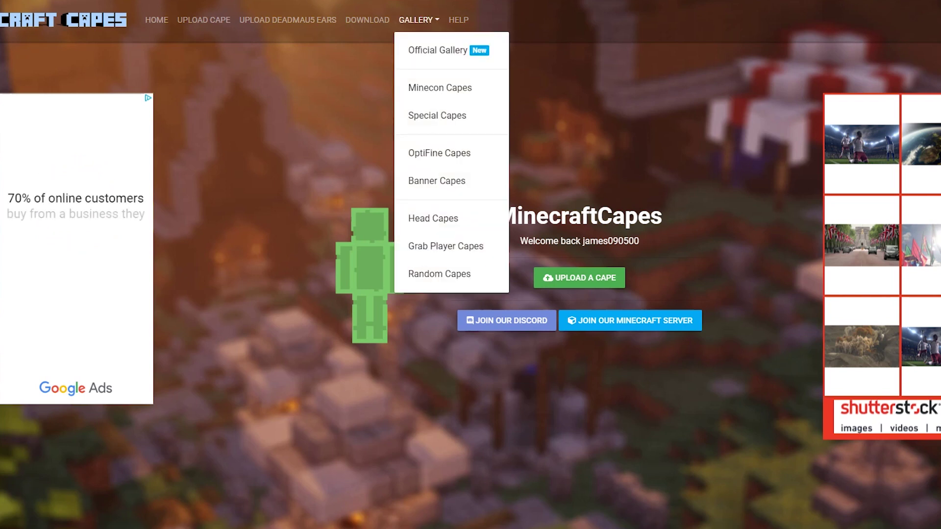
pyautogui.click(440, 88)
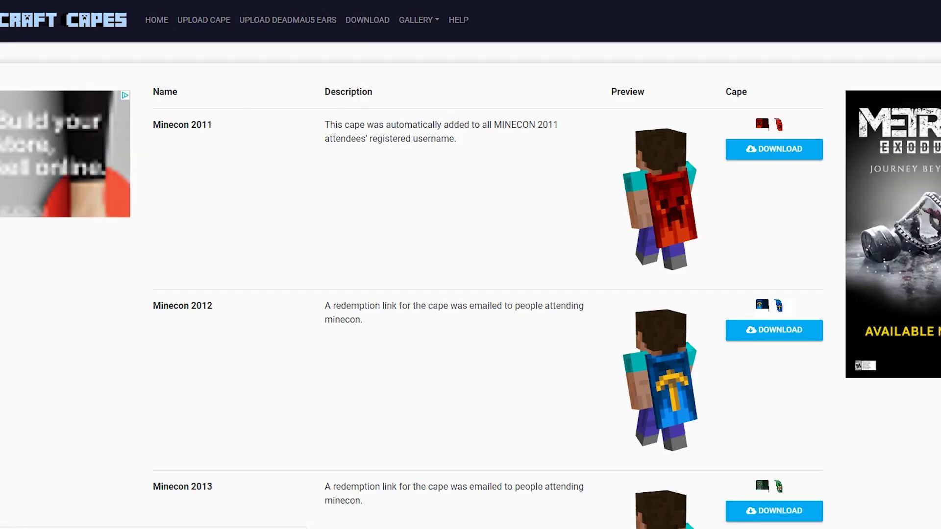
pyautogui.click(418, 19)
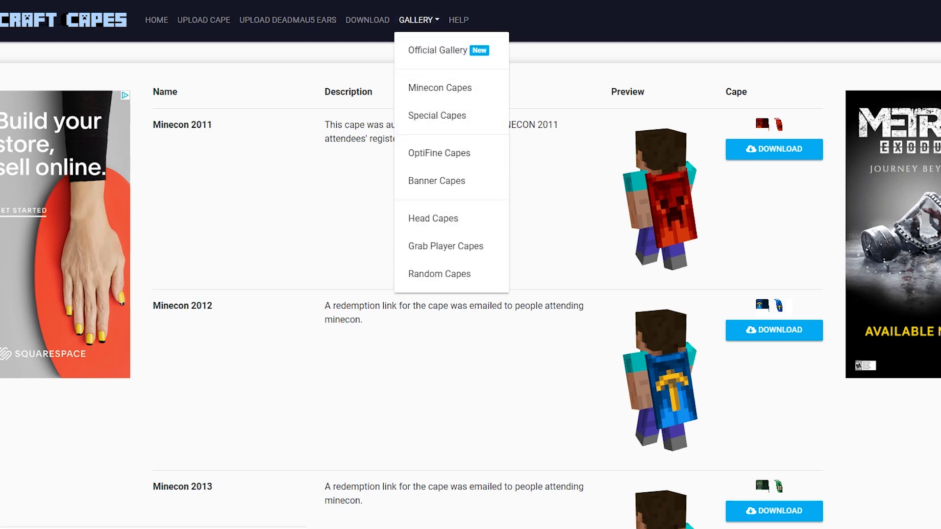
pyautogui.click(437, 115)
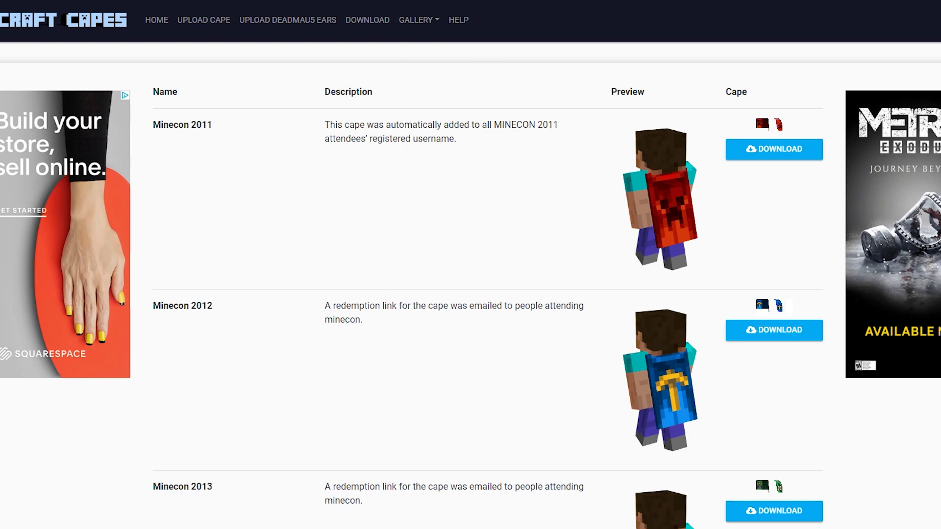
pyautogui.click(774, 149)
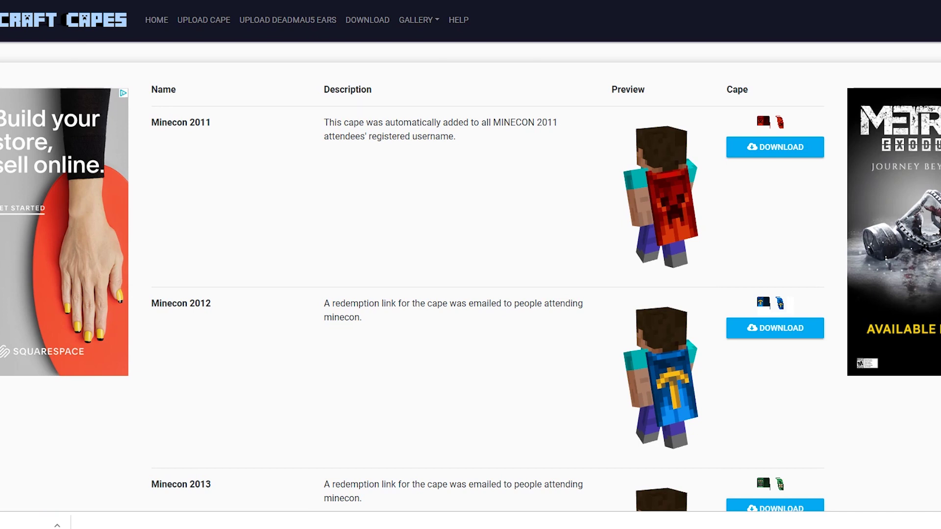
# Upload the 2011.png cape file and apply it to the account.
pyautogui.click(204, 20)
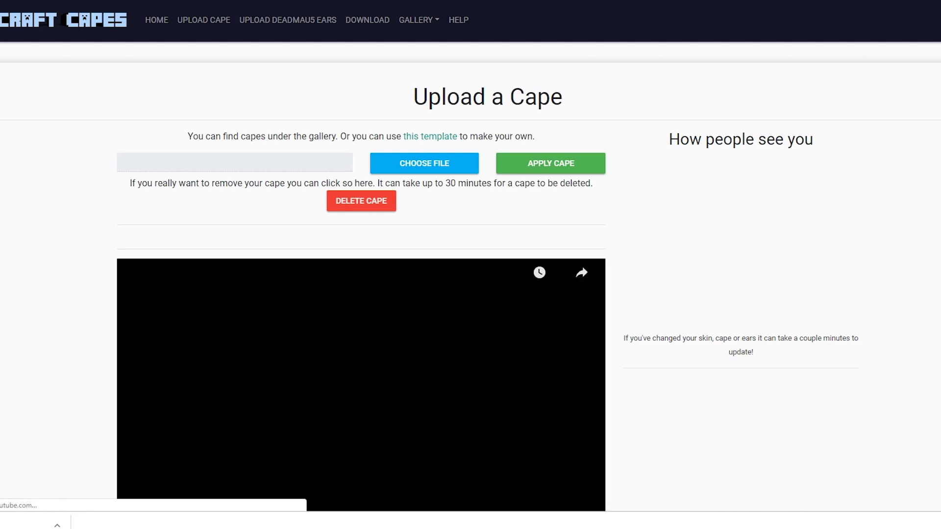
pyautogui.rightClick(208, 3)
pyautogui.press('Escape')
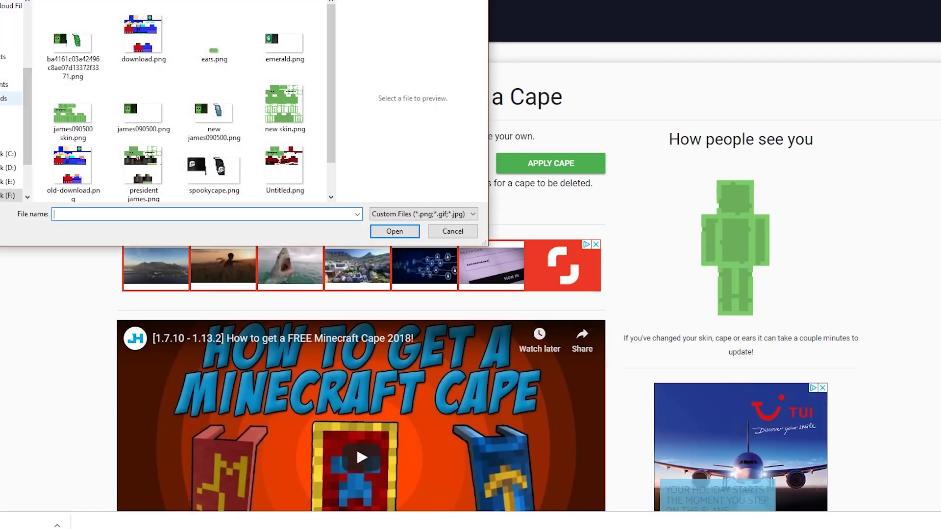
pyautogui.click(73, 44)
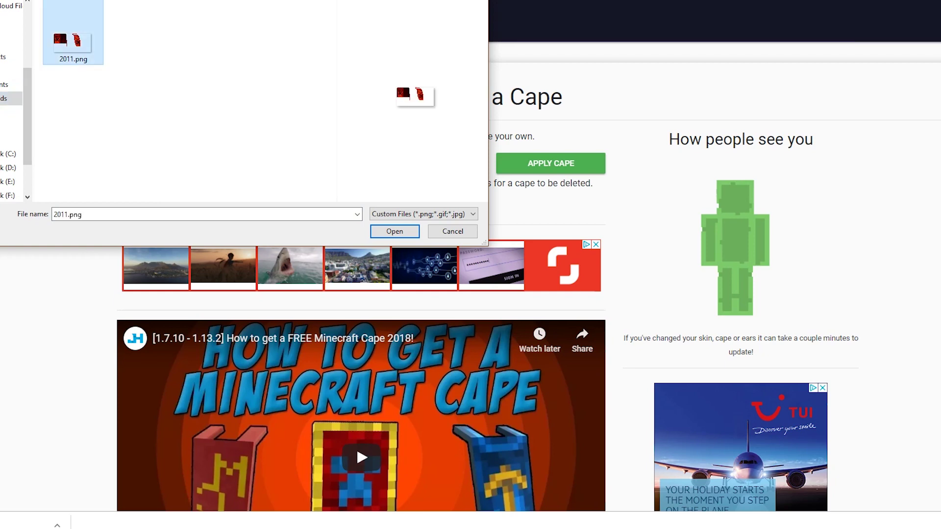
pyautogui.press('Return')
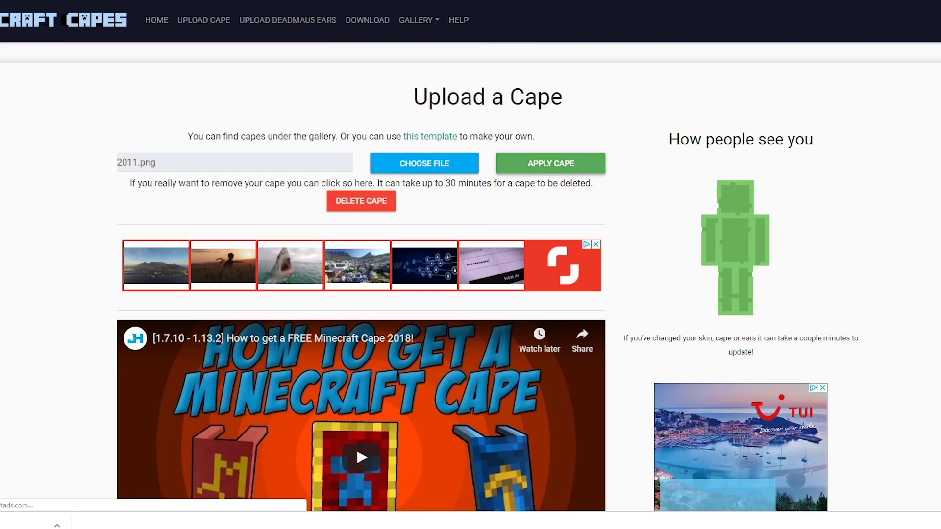
pyautogui.click(550, 163)
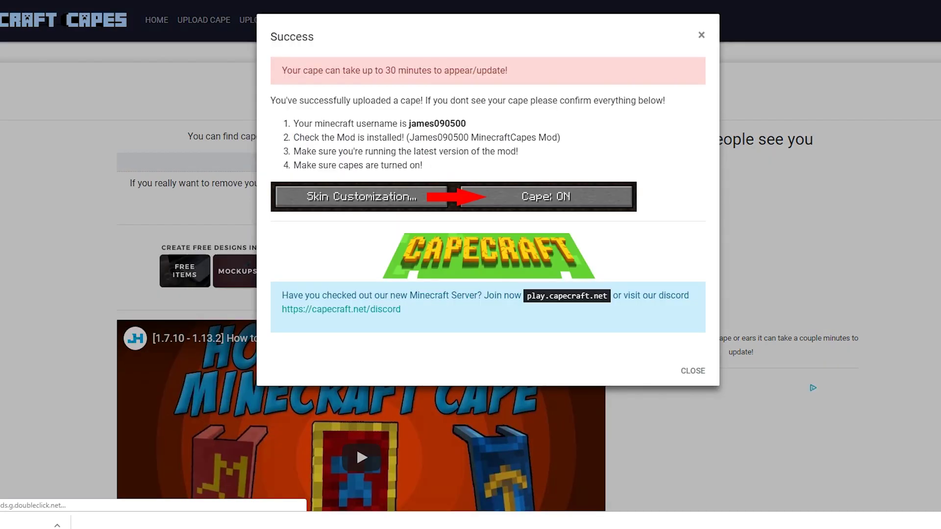
# Read the 30-minute update notice and checklist, then close the success message.
pyautogui.tripleClick(321, 70)
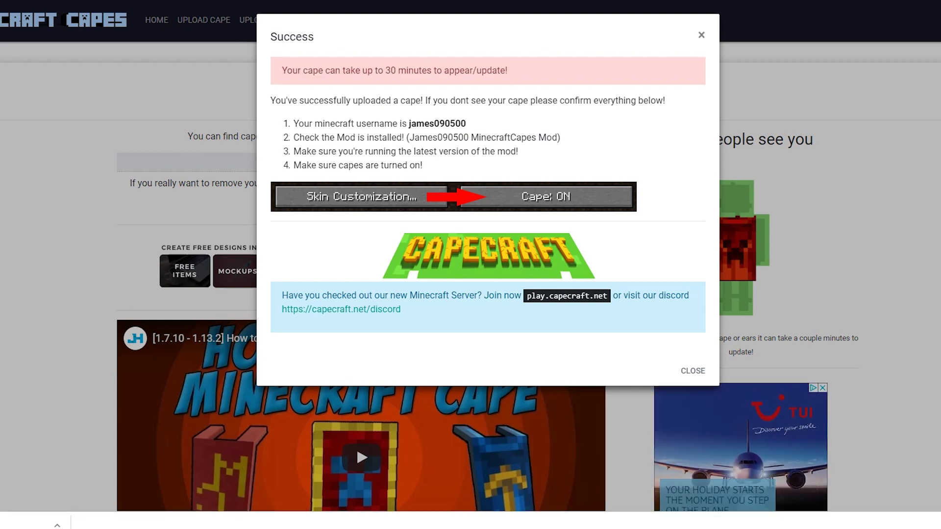
pyautogui.moveTo(294, 124); pyautogui.dragTo(518, 152)
pyautogui.click(518, 152)
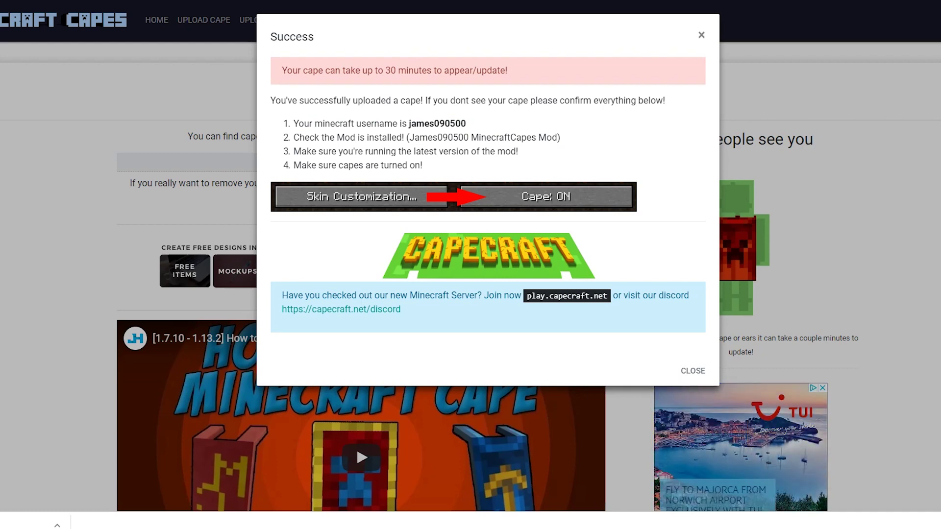
pyautogui.click(693, 371)
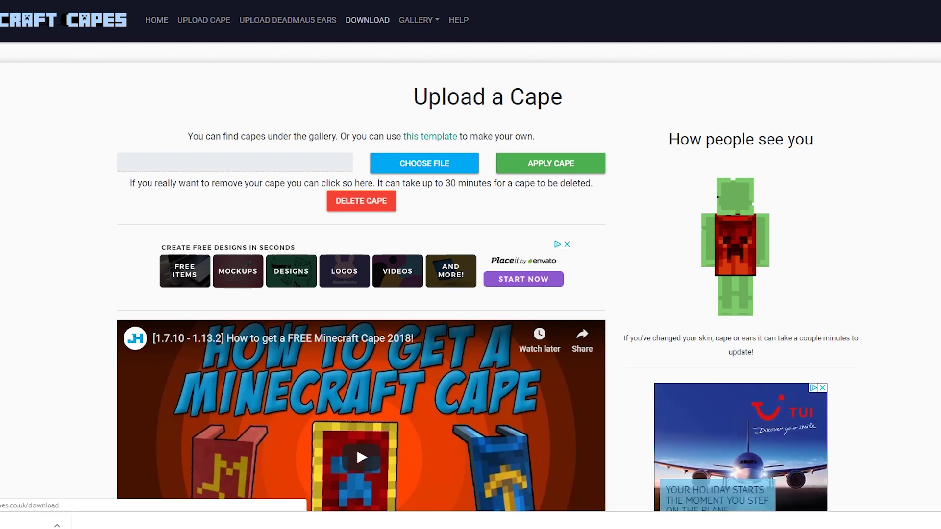
# Download the MinecraftCapes Forge 1.13.2 mod jar and keep it despite the warning.
pyautogui.click(368, 19)
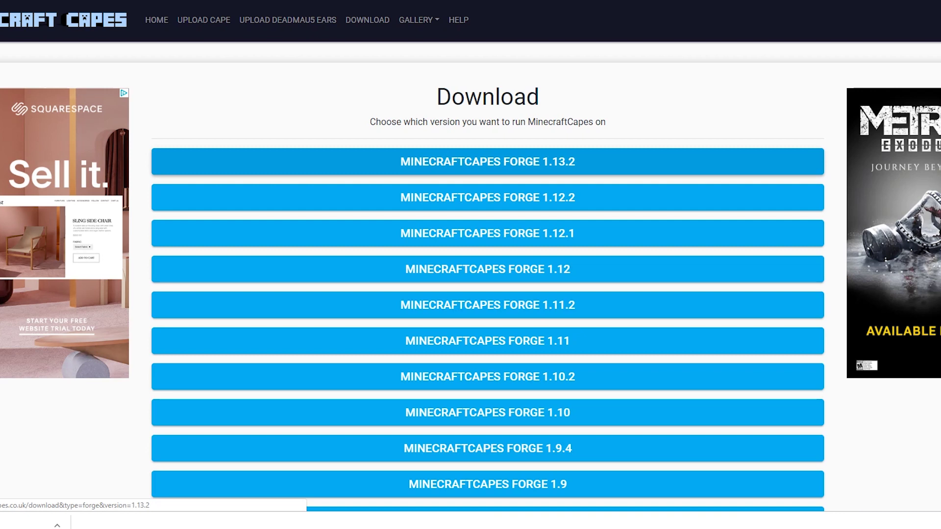
pyautogui.click(488, 162)
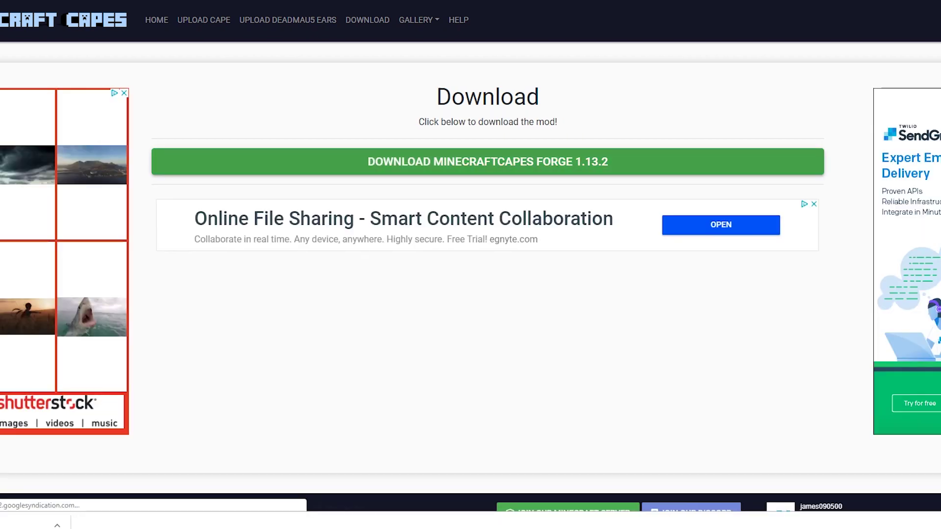
pyautogui.click(488, 162)
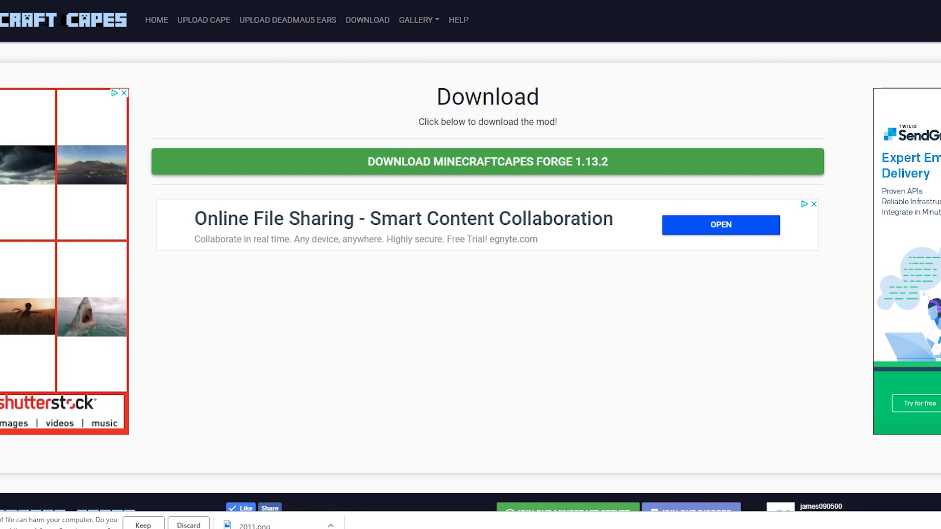
pyautogui.click(143, 525)
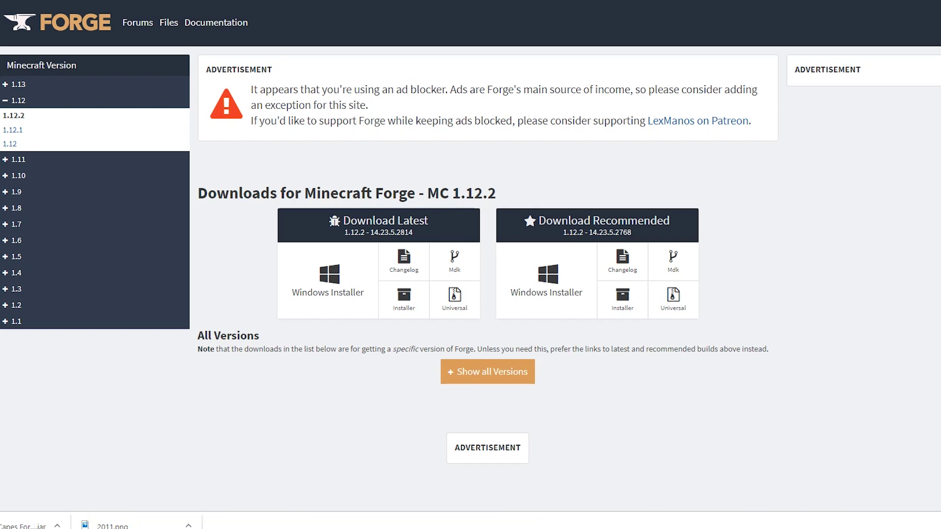
# Download the Forge installer for Minecraft 1.13.2, skipping the ad.
pyautogui.click(18, 84)
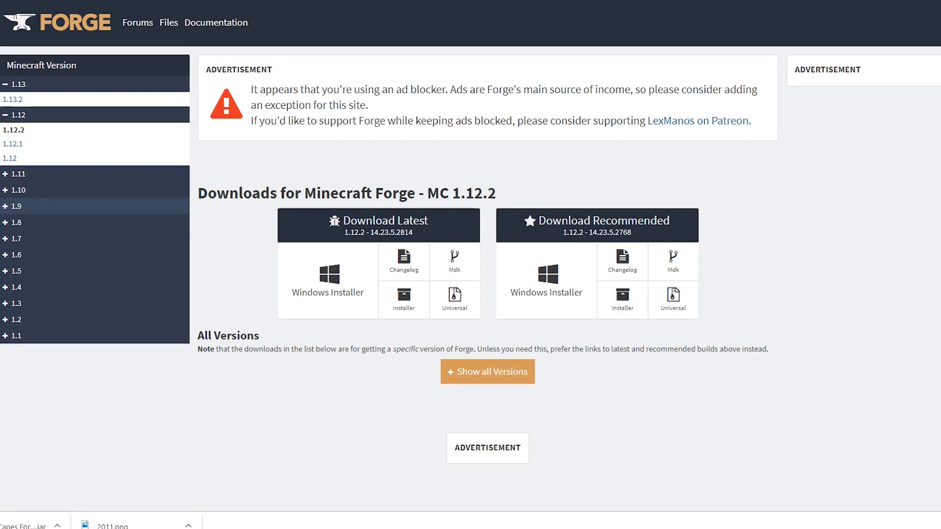
pyautogui.click(13, 99)
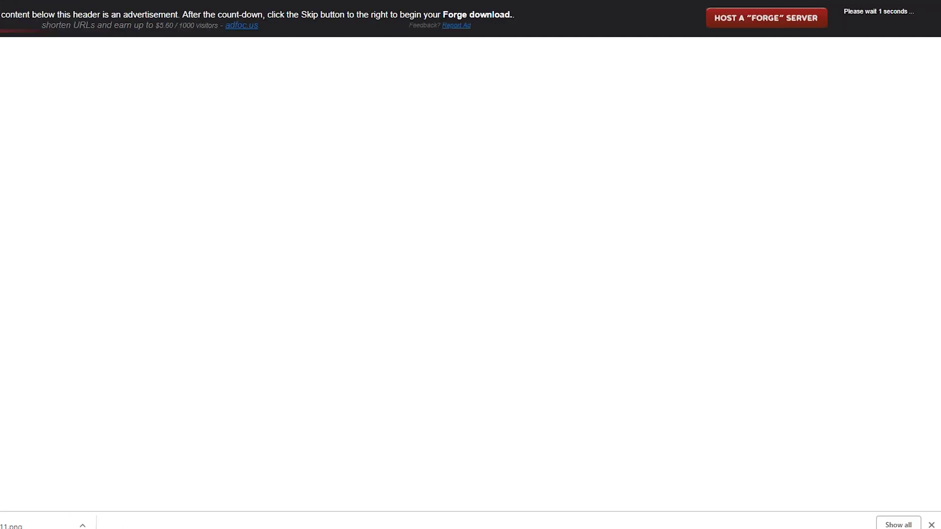
pyautogui.click(872, 17)
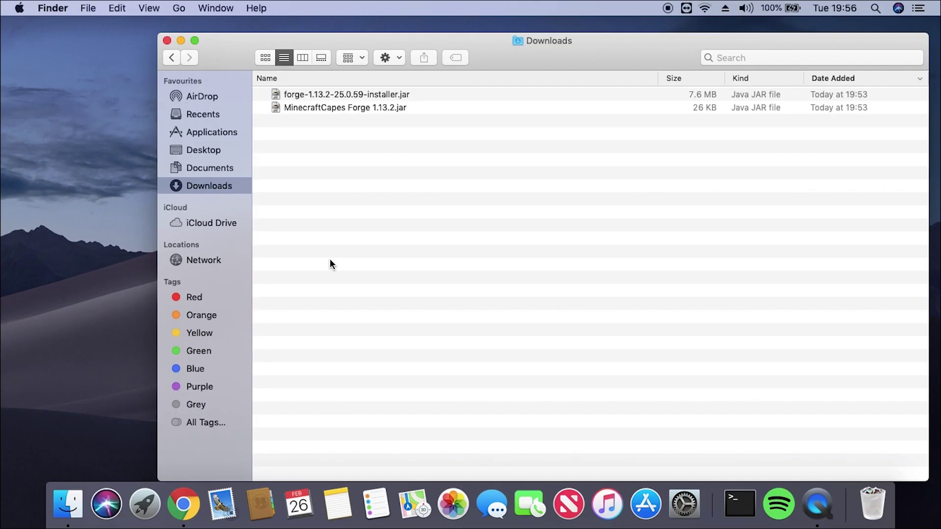
# Try opening forge-1.13.2-25.0.59-installer.jar, then open System Preferences after macOS blocks it.
pyautogui.click(359, 95)
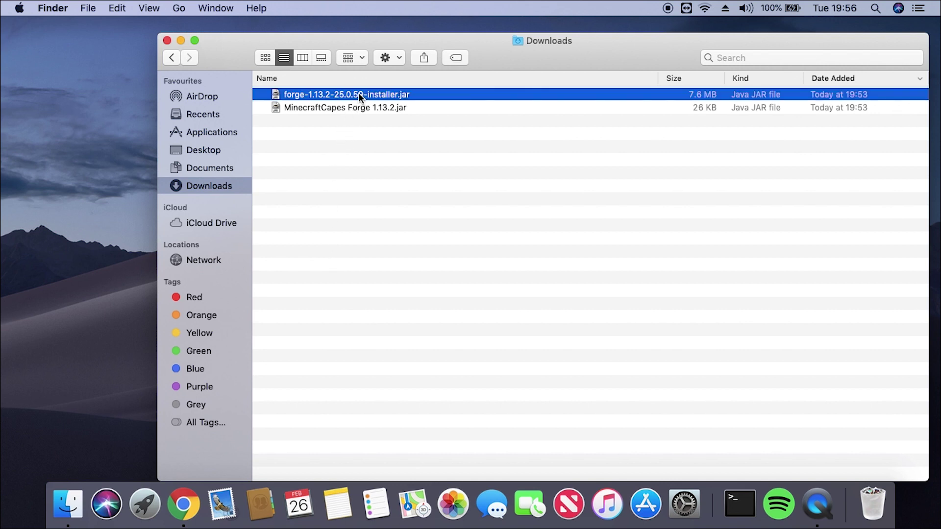
pyautogui.doubleClick(359, 95)
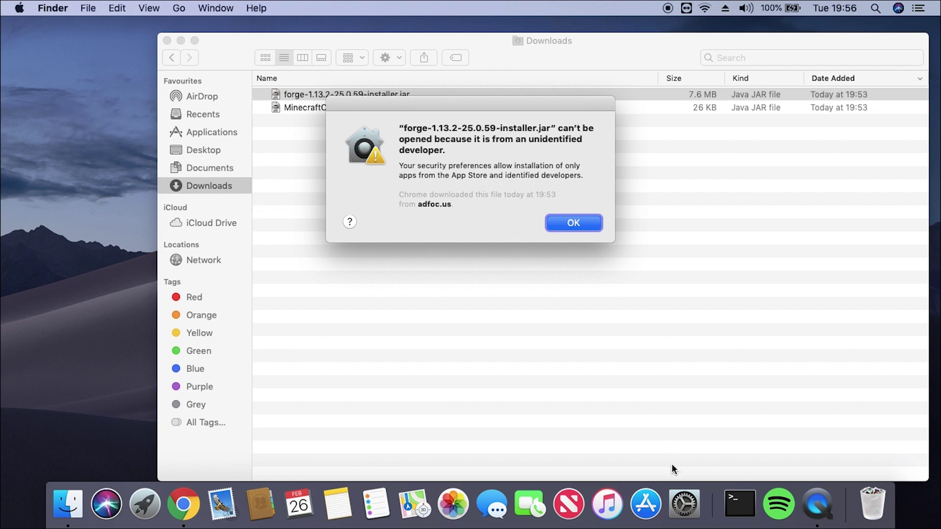
pyautogui.click(683, 494)
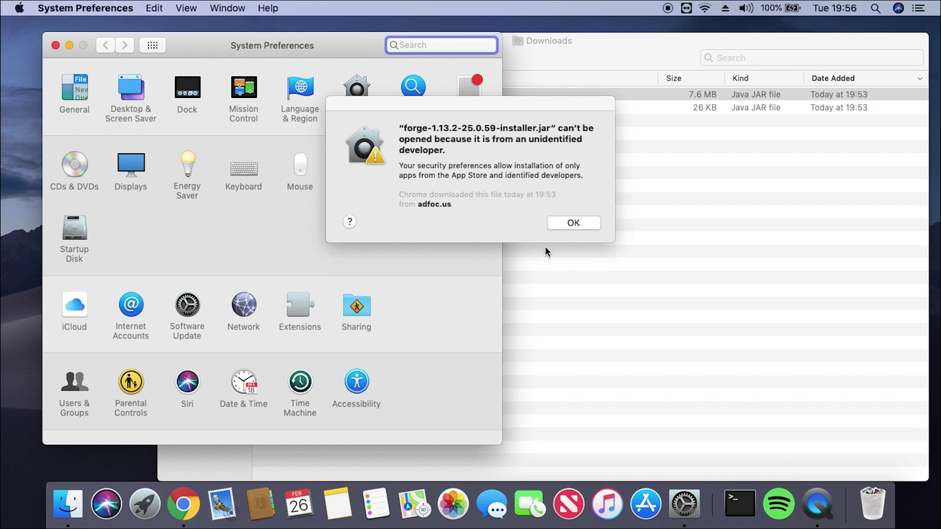
# Use Open Anyway in Security & Privacy General to launch the blocked Forge installer.
pyautogui.click(569, 224)
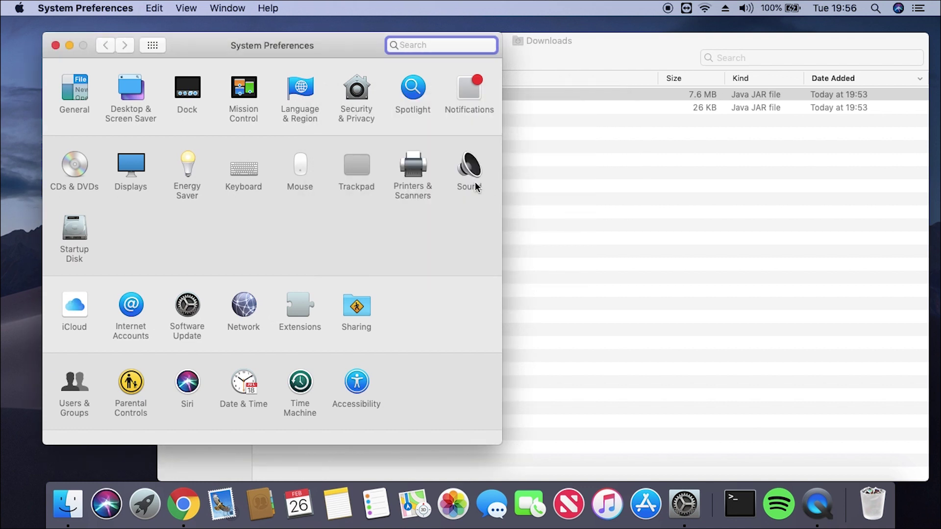
pyautogui.click(362, 90)
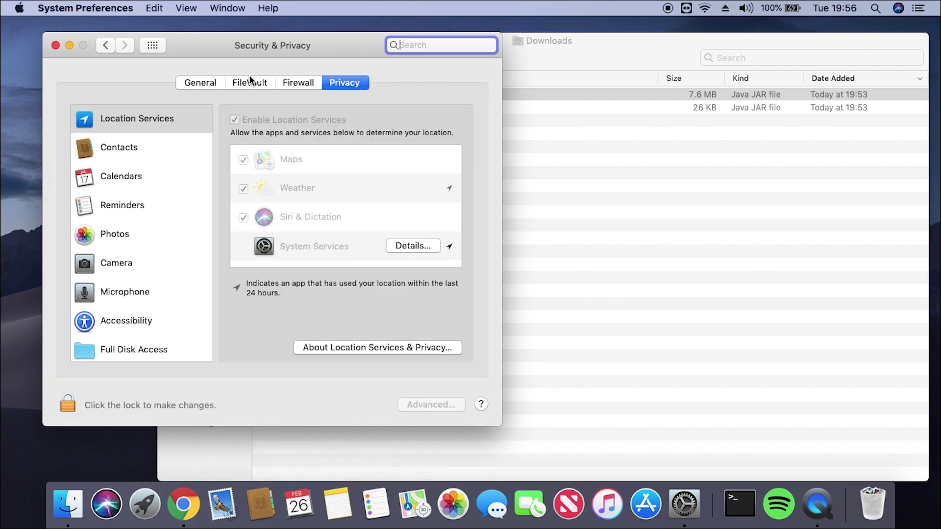
pyautogui.click(212, 83)
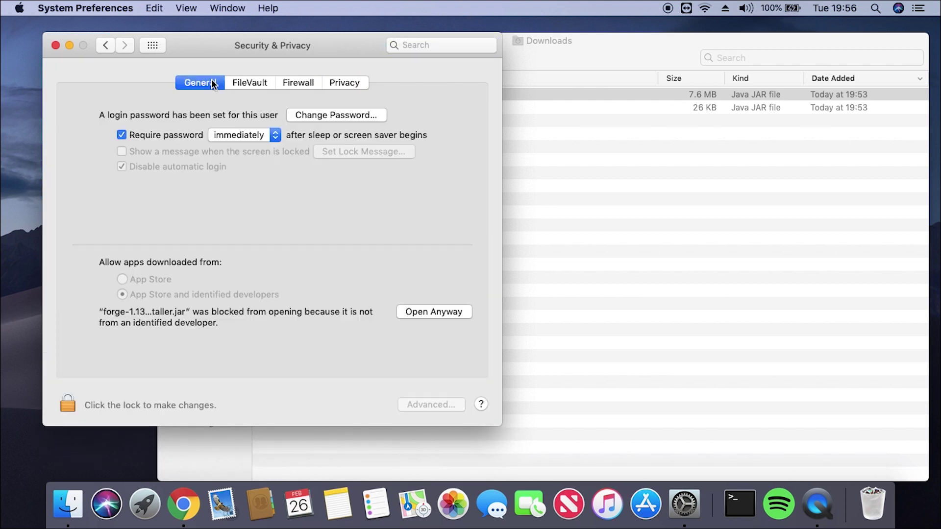
pyautogui.click(439, 313)
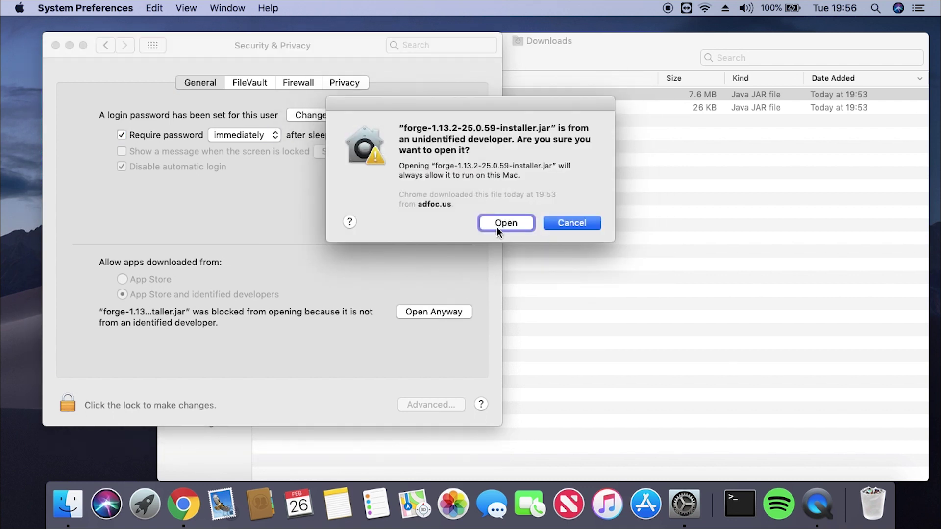
pyautogui.click(497, 224)
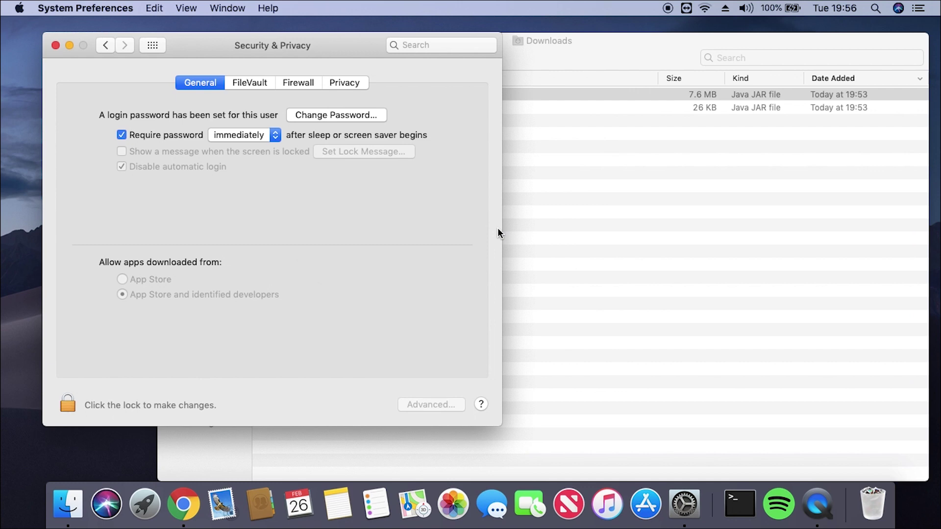
pyautogui.click(56, 45)
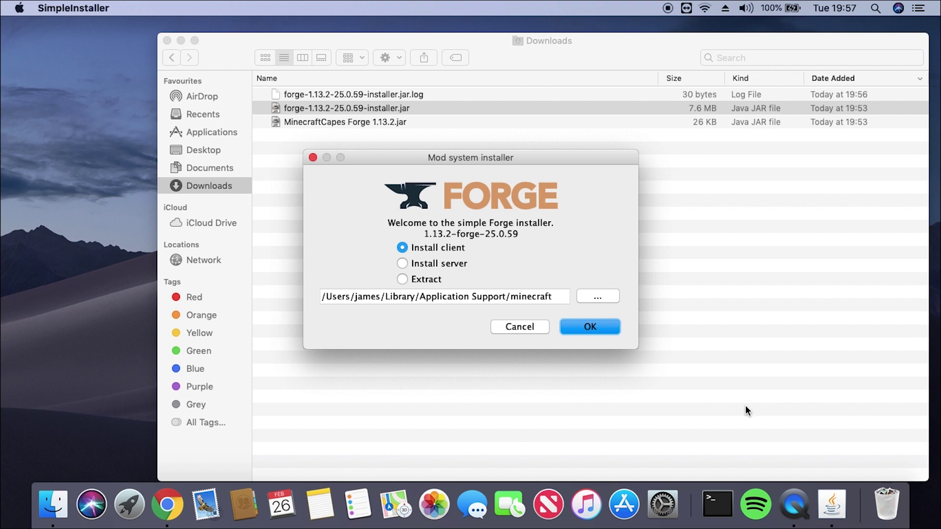
# Install the Forge 1.13.2-25.0.59 client and dismiss the completion message.
pyautogui.click(573, 324)
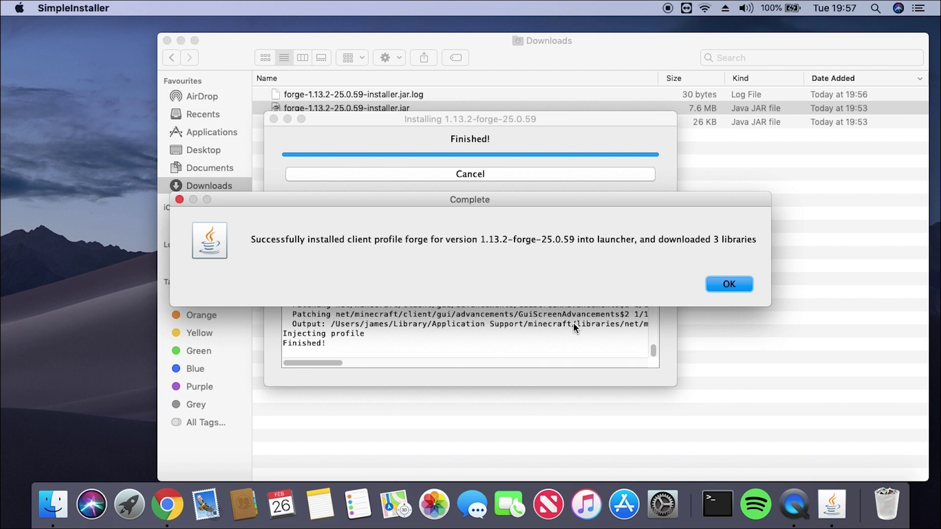
pyautogui.click(719, 285)
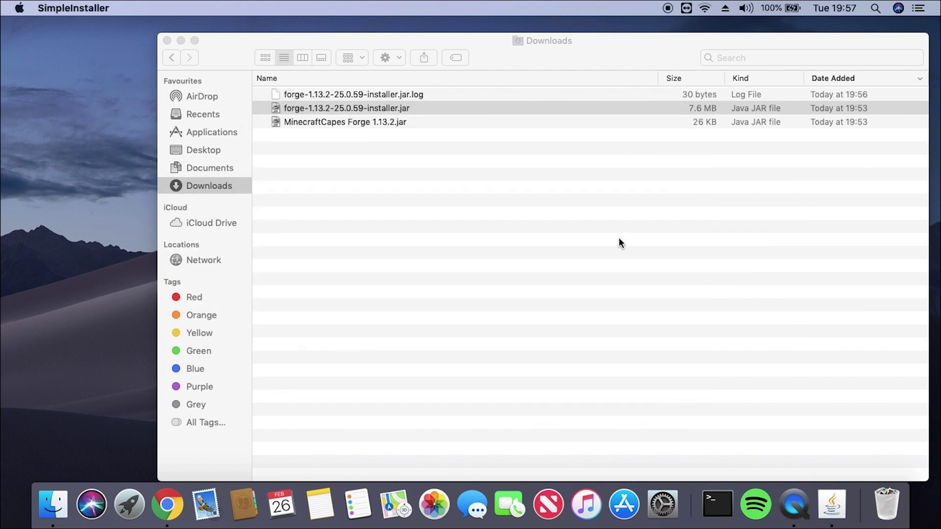
# Copy MinecraftCapes Forge 1.13.2.jar and go to the minecraft folder in Application Support.
pyautogui.rightClick(337, 124)
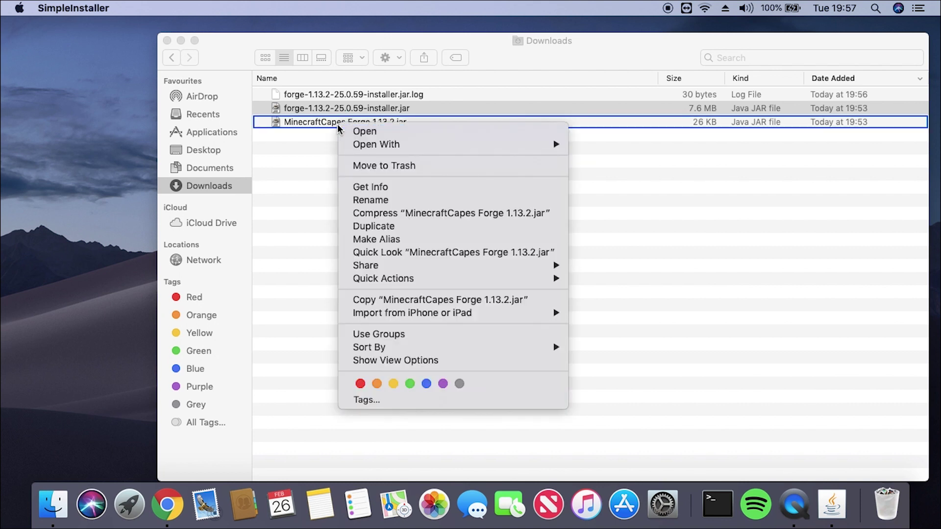
pyautogui.click(346, 131)
pyautogui.click(331, 124)
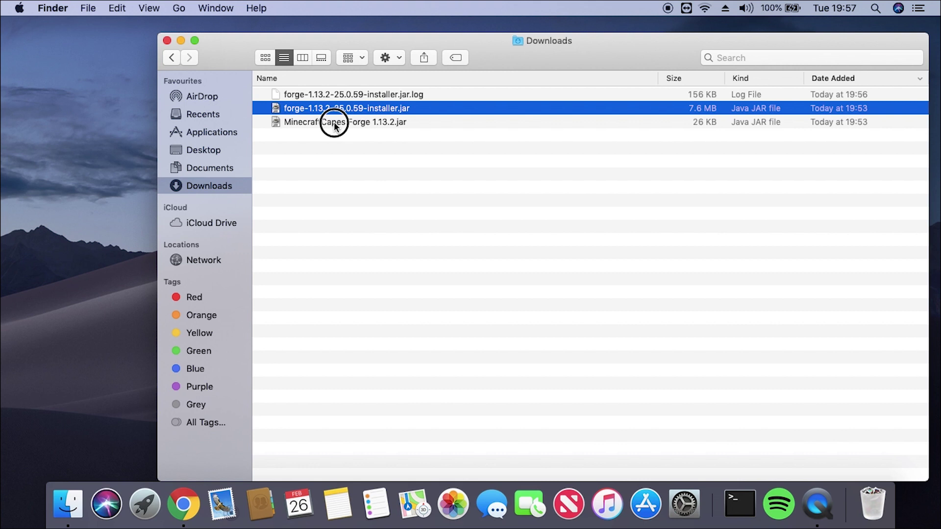
pyautogui.rightClick(440, 120)
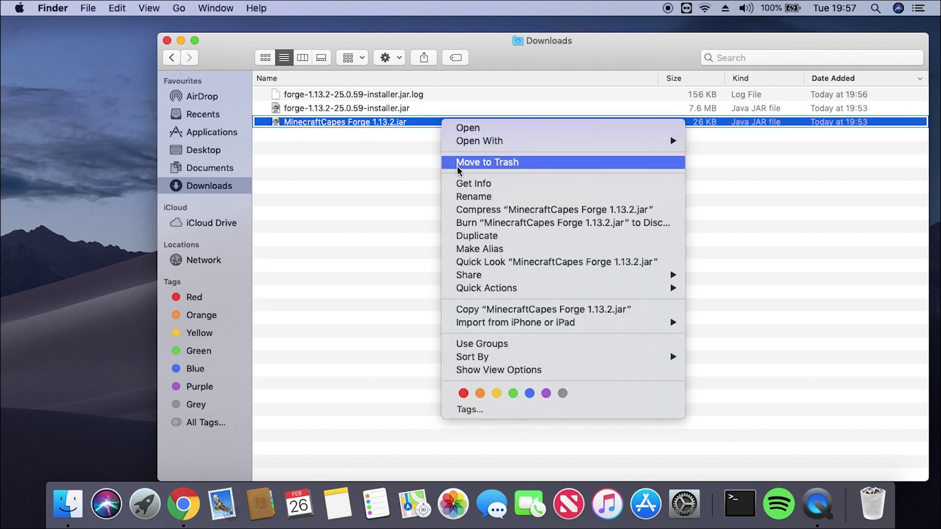
pyautogui.click(492, 310)
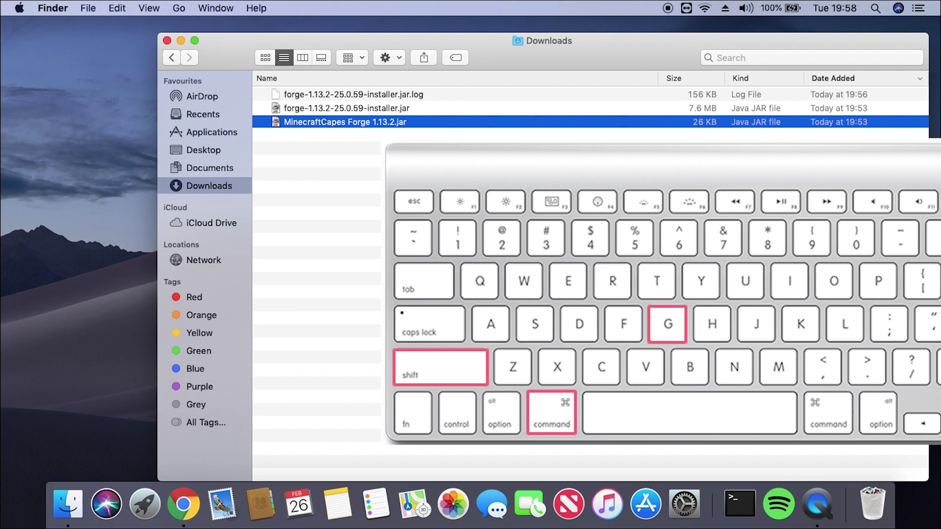
pyautogui.press('super+shift+g')
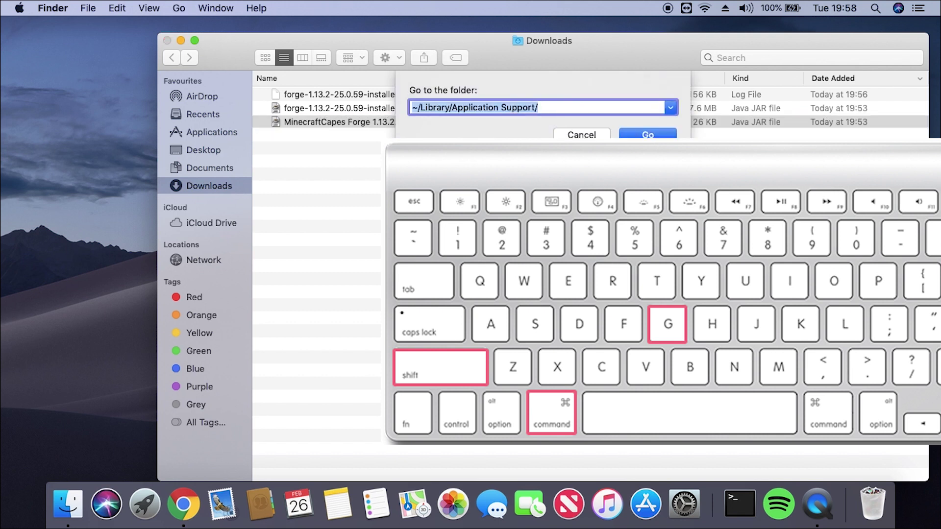
pyautogui.press('Return')
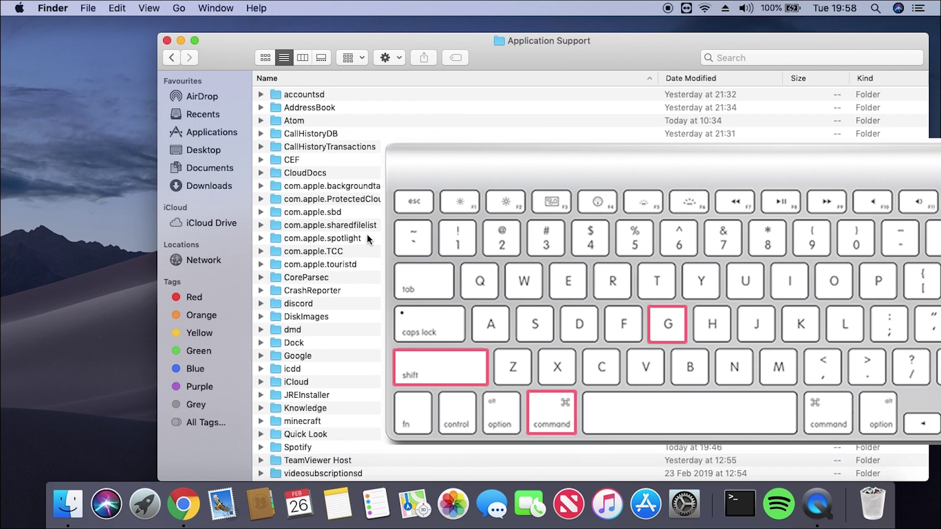
pyautogui.doubleClick(298, 422)
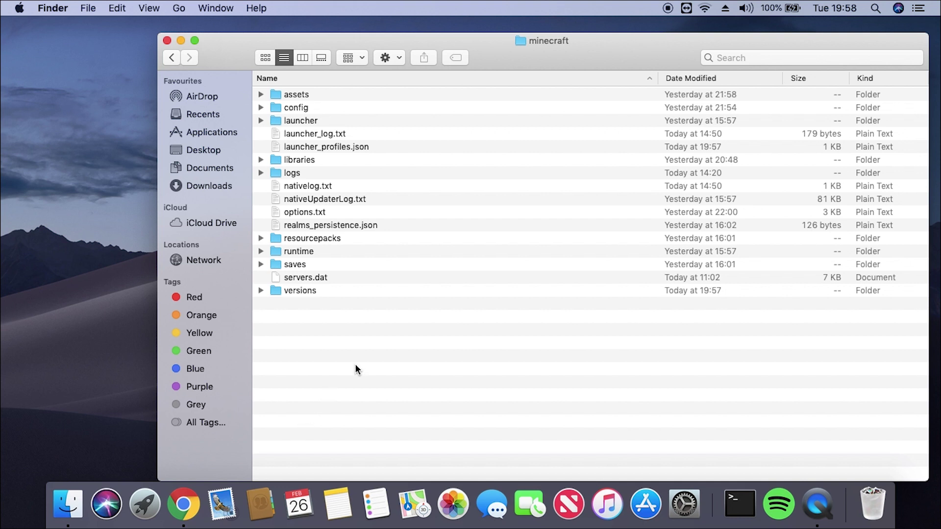
# Create a mods folder inside minecraft and paste the mod jar into it.
pyautogui.rightClick(377, 320)
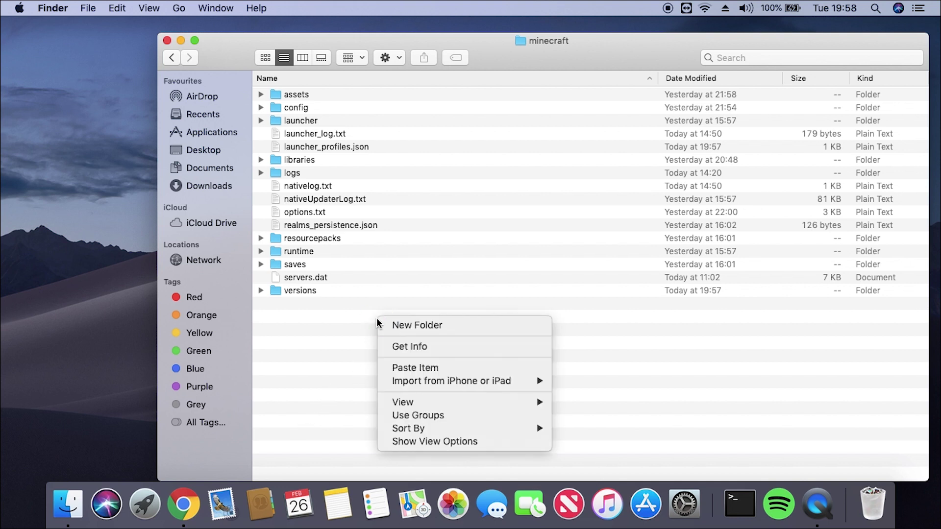
pyautogui.click(390, 324)
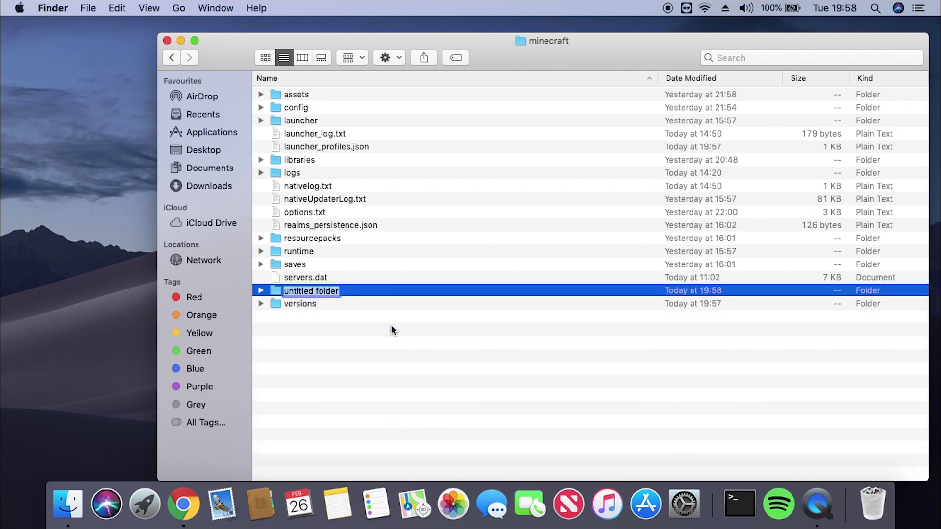
pyautogui.write('mods')
pyautogui.press('Return')
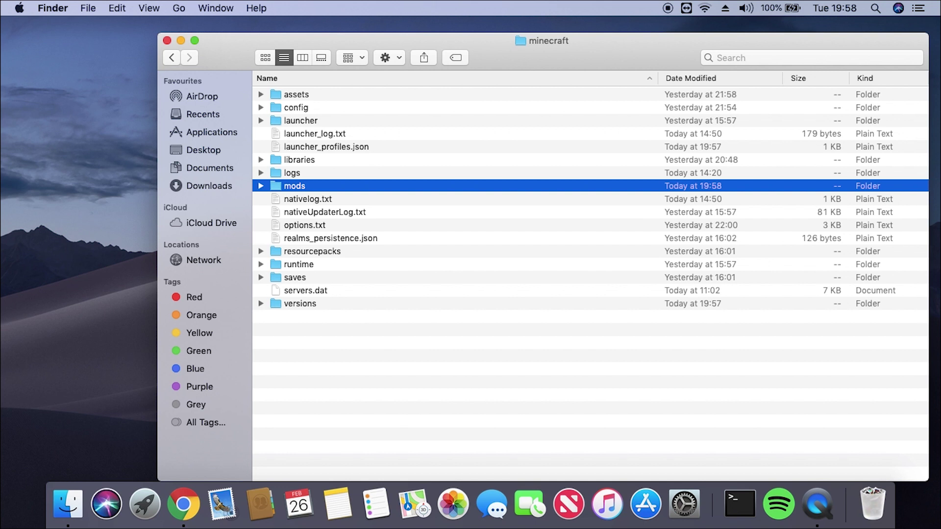
pyautogui.doubleClick(289, 185)
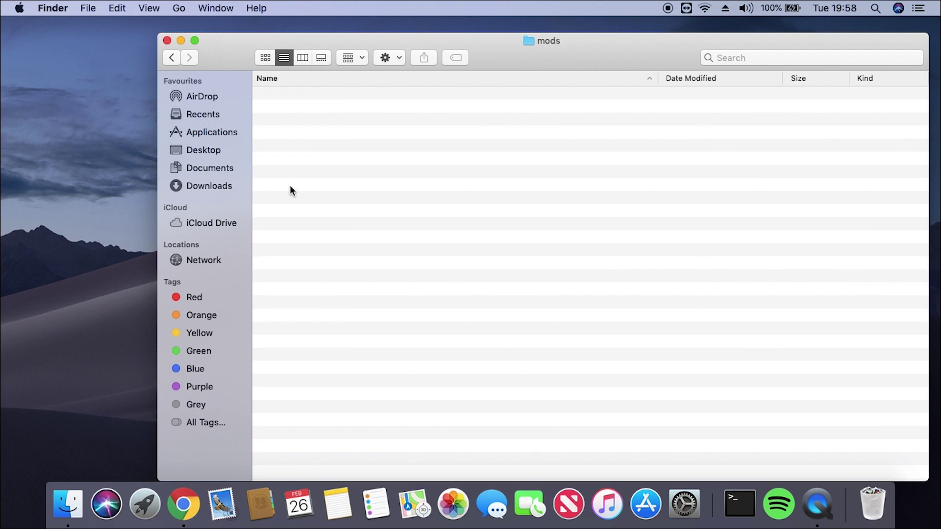
pyautogui.rightClick(290, 184)
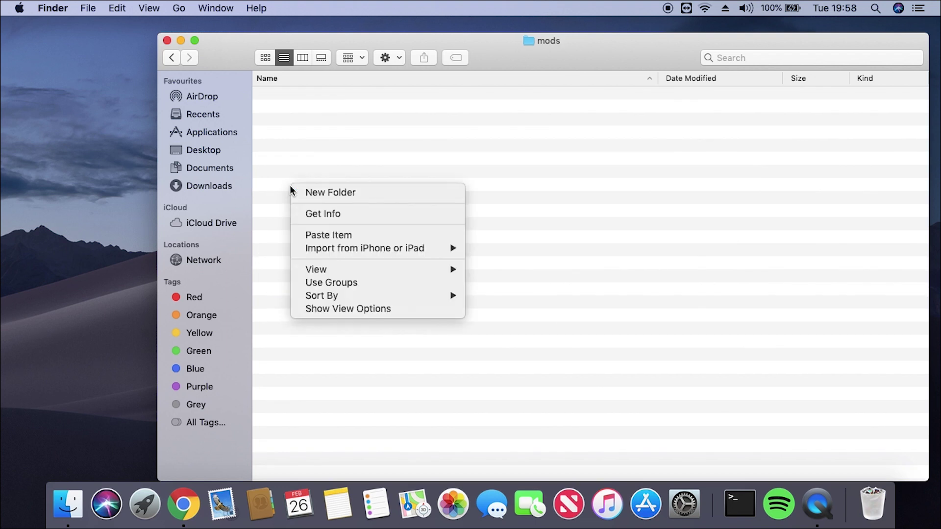
pyautogui.click(330, 231)
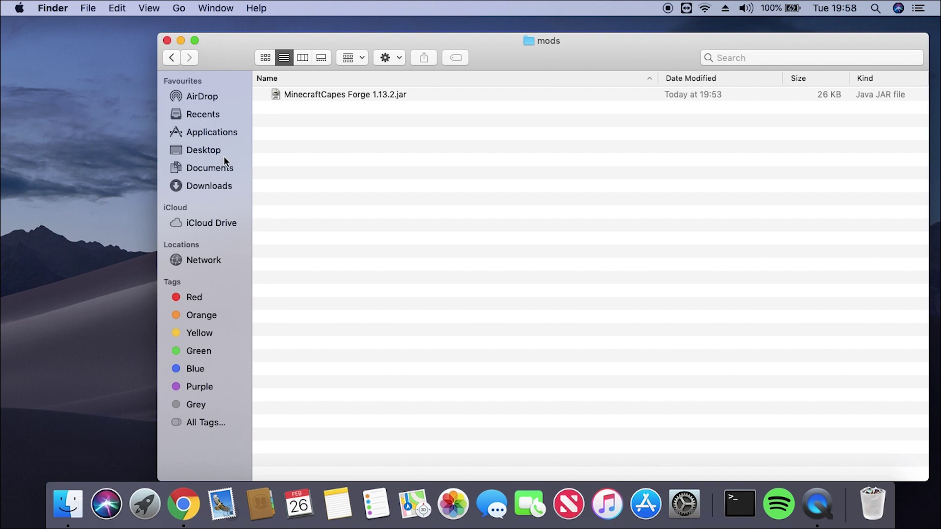
pyautogui.click(219, 132)
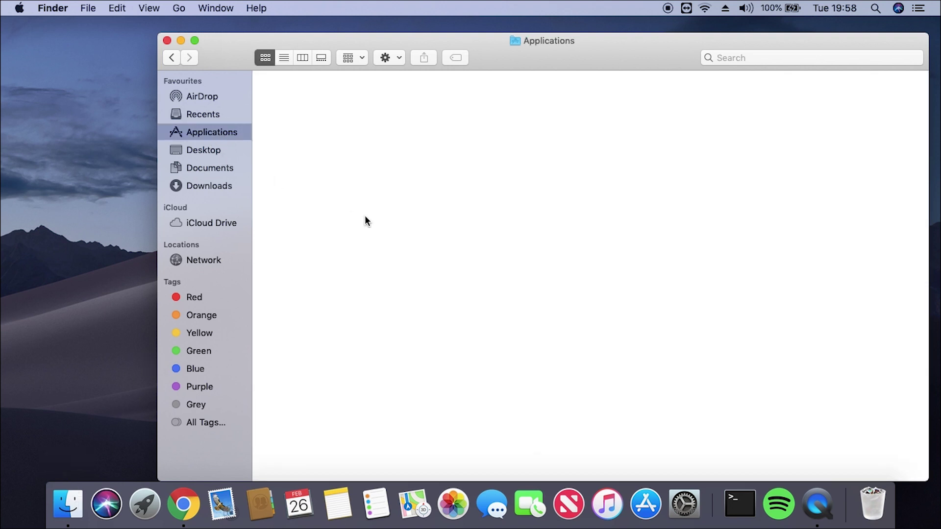
# Launch Minecraft 1.13.2 with the 1.13.2-forge-25.0.59 profile, declining to reopen old windows.
pyautogui.doubleClick(716, 257)
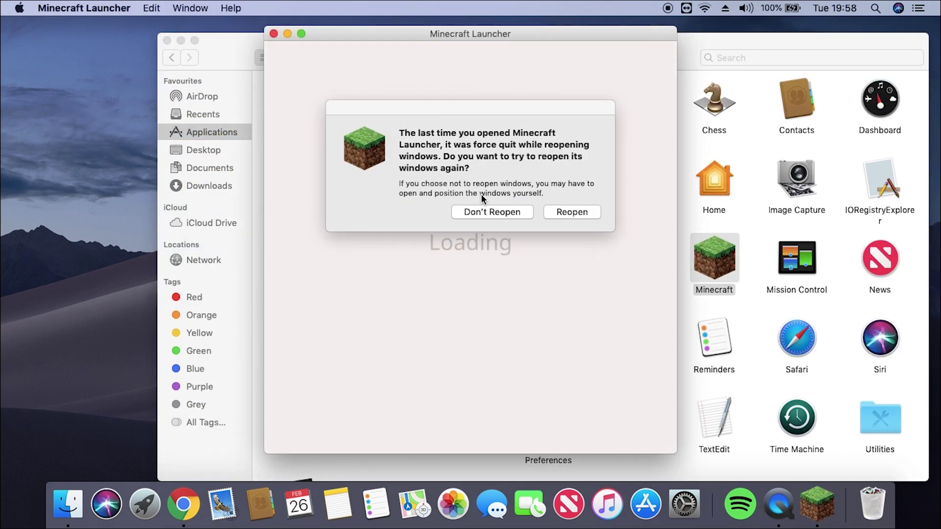
pyautogui.click(488, 216)
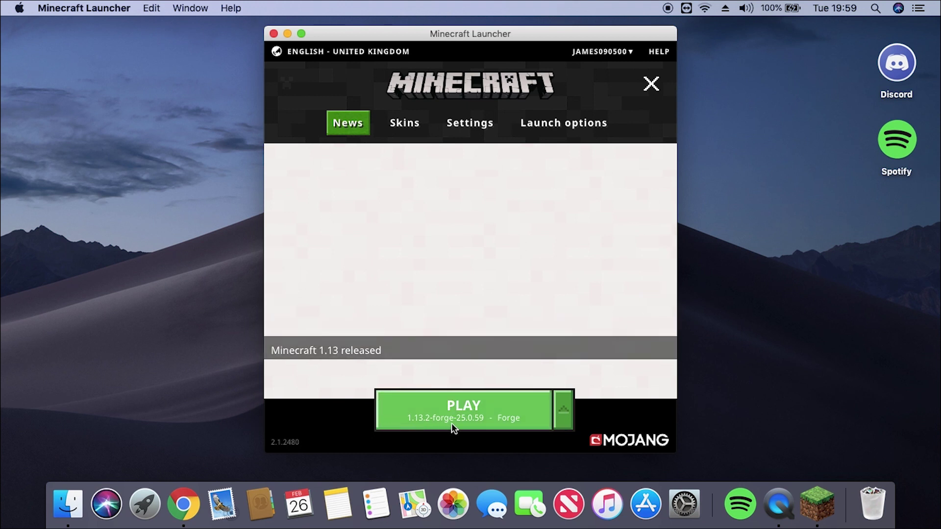
pyautogui.click(460, 403)
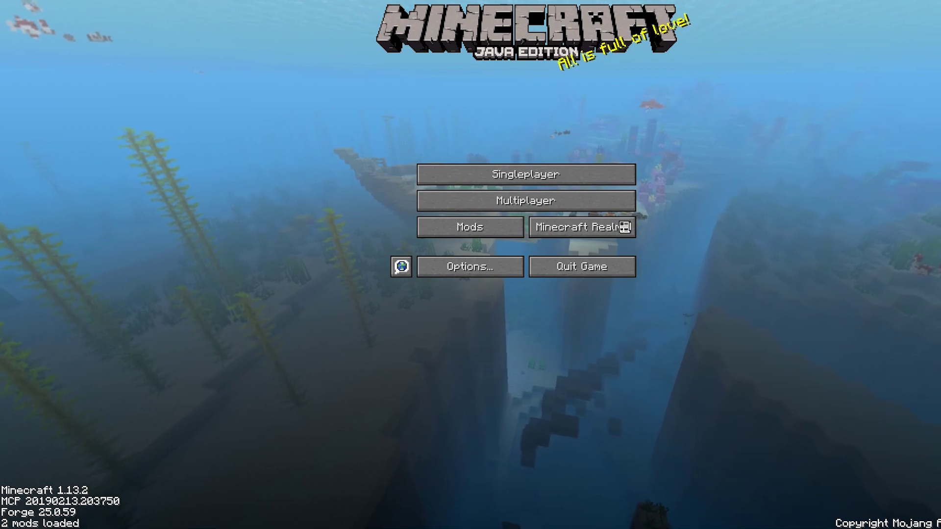
# Check the Mods list to confirm the MinecraftCapes mod is loaded.
pyautogui.click(470, 227)
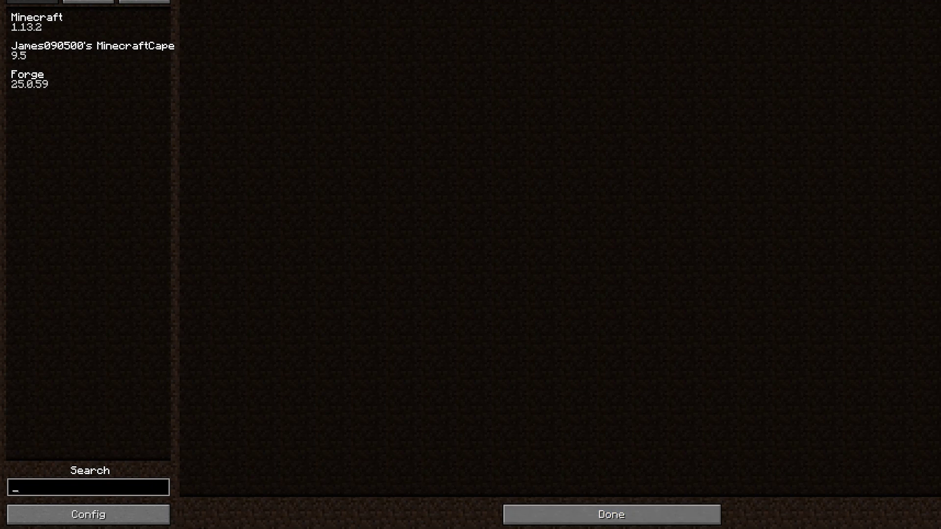
pyautogui.click(88, 51)
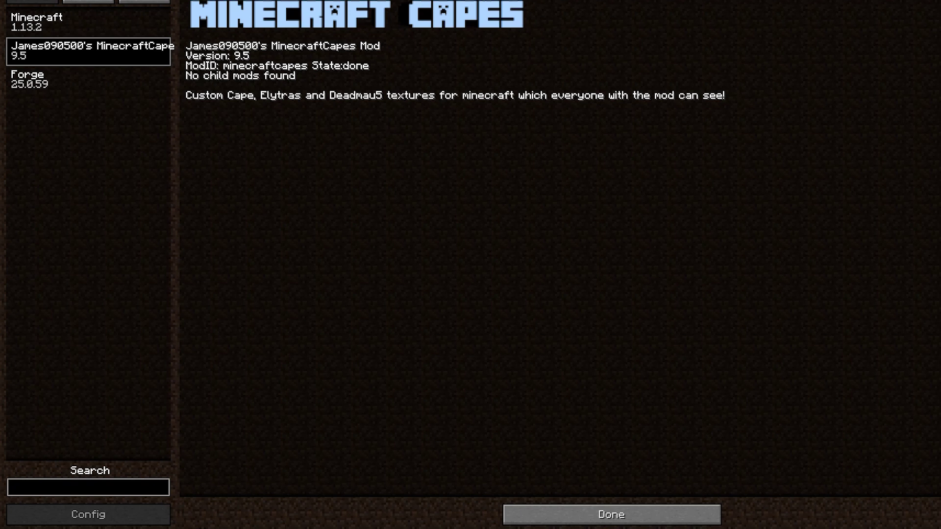
pyautogui.click(612, 515)
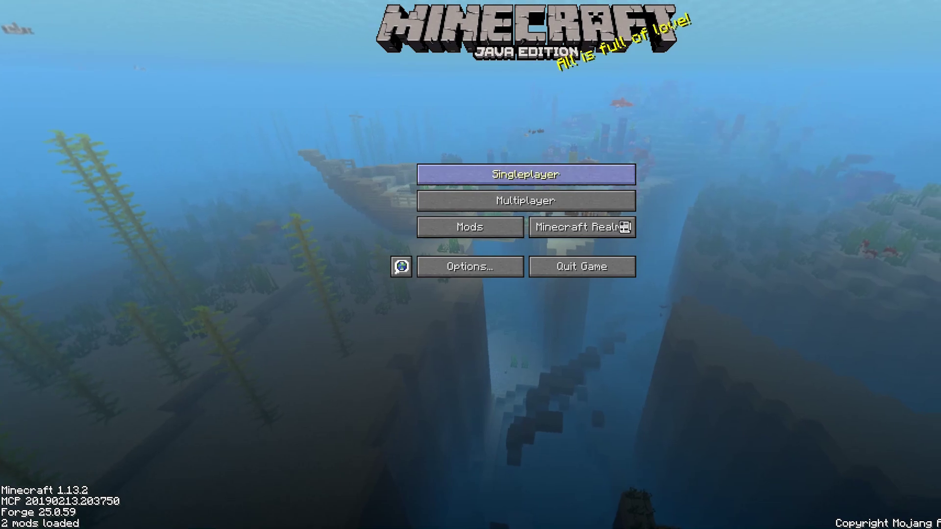
# Join a singleplayer world and walk around in third person to show the creeper cape.
pyautogui.click(526, 176)
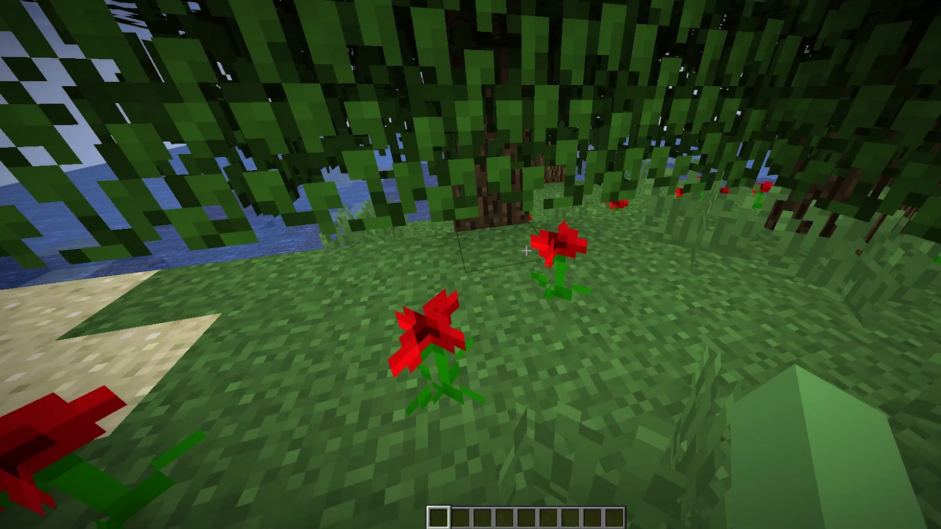
pyautogui.press('F5')
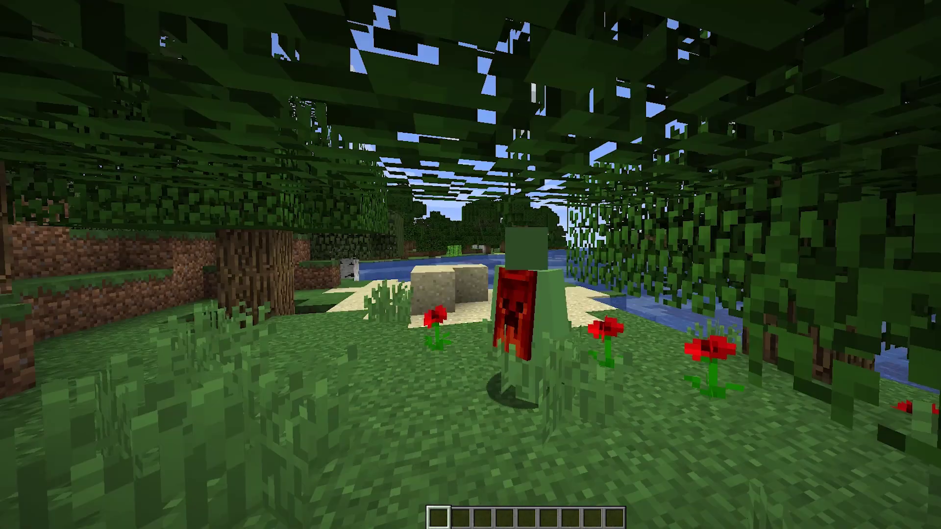
pyautogui.press('w')
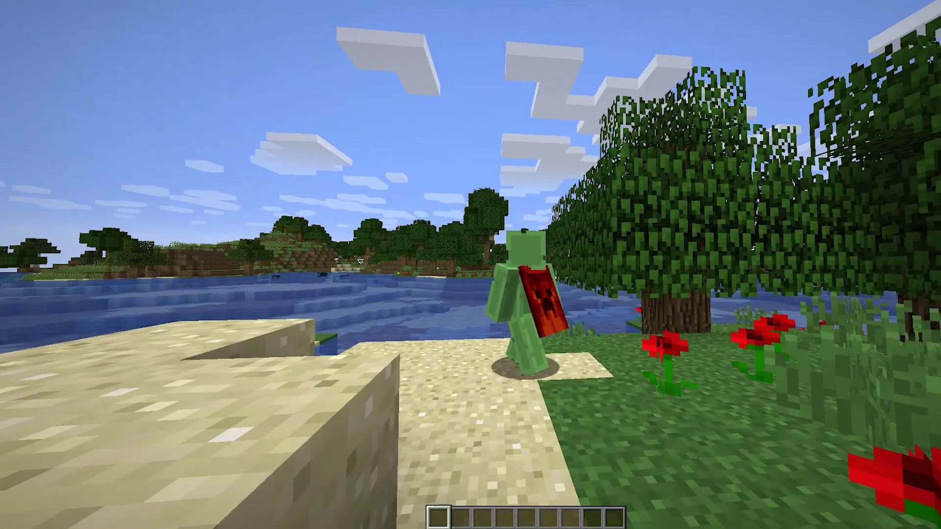
pyautogui.press('w')
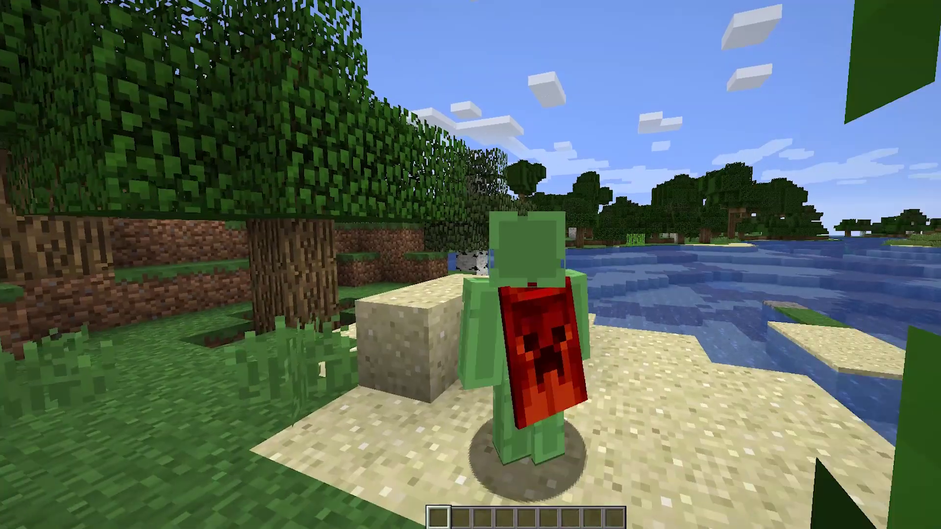
pyautogui.press('w')
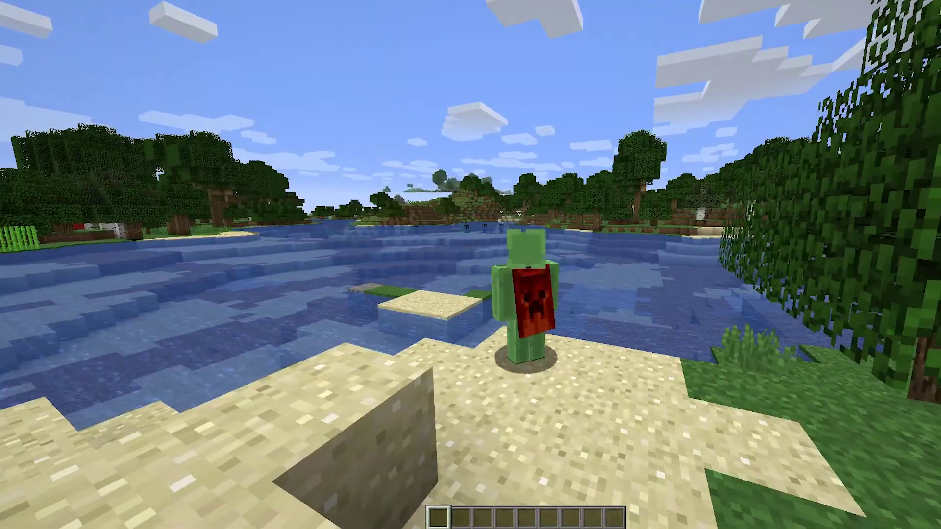
pyautogui.press('w')
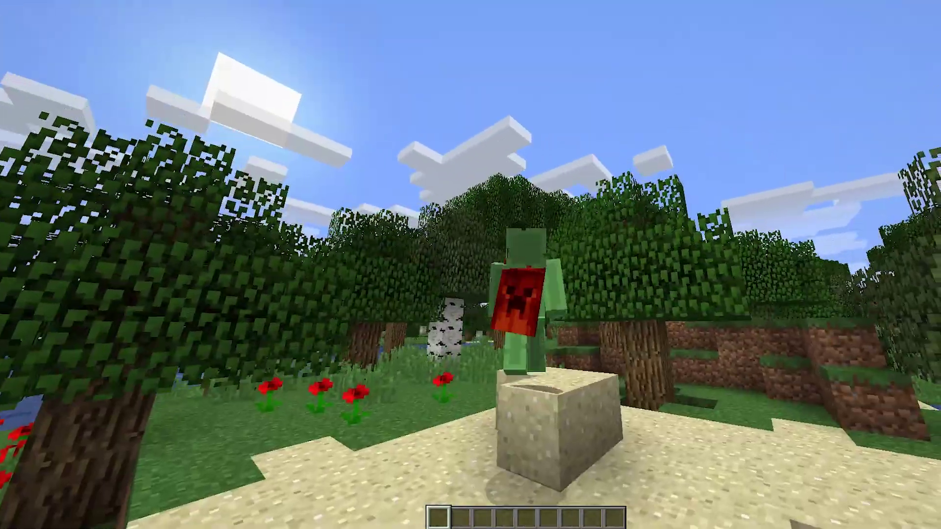
pyautogui.press('w')
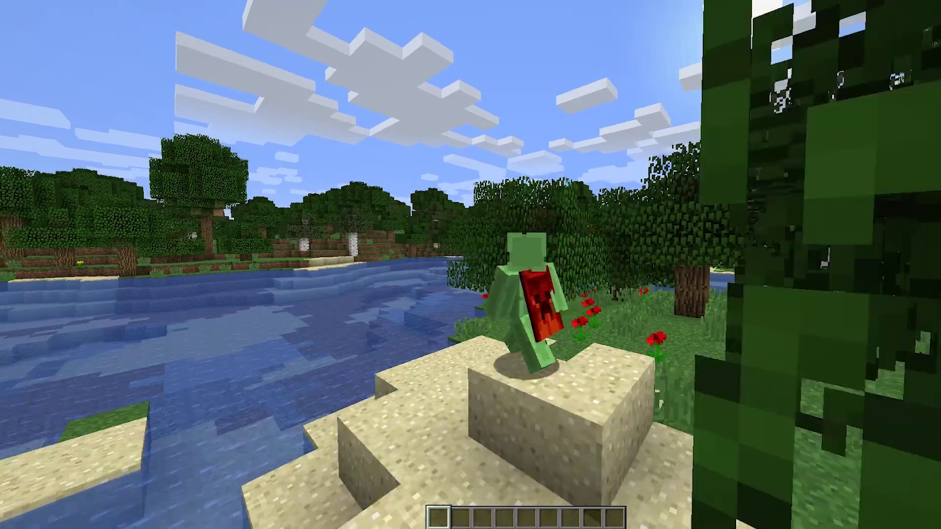
pyautogui.press('w')
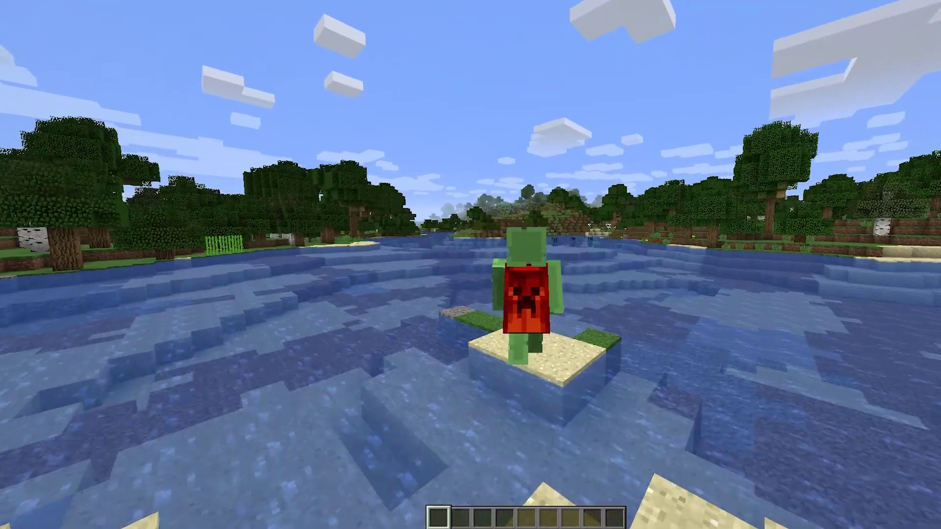
pyautogui.press('w')
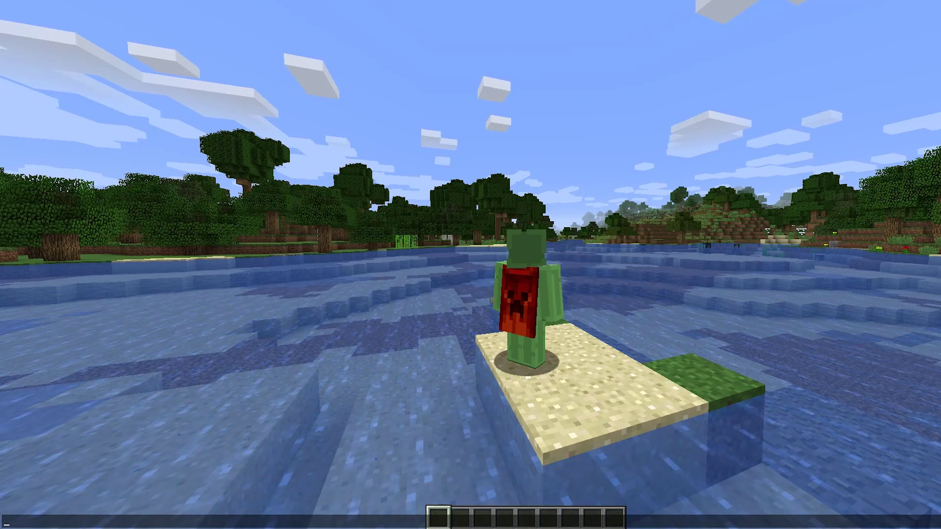
# Save and quit the world back to the title screen.
pyautogui.press('Escape')
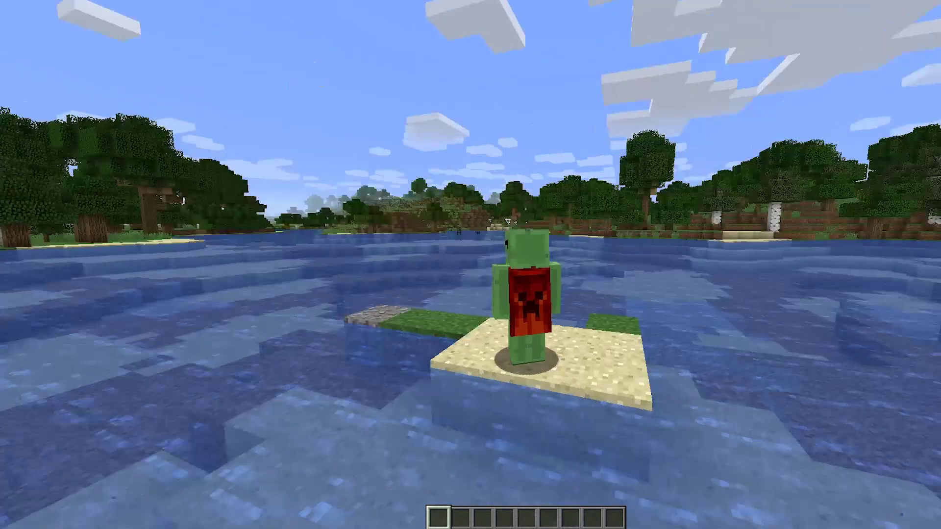
pyautogui.press('Escape')
pyautogui.click(524, 235)
# In the multiplayer list, select CapeCraft and check its server settings without changes.
pyautogui.click(526, 201)
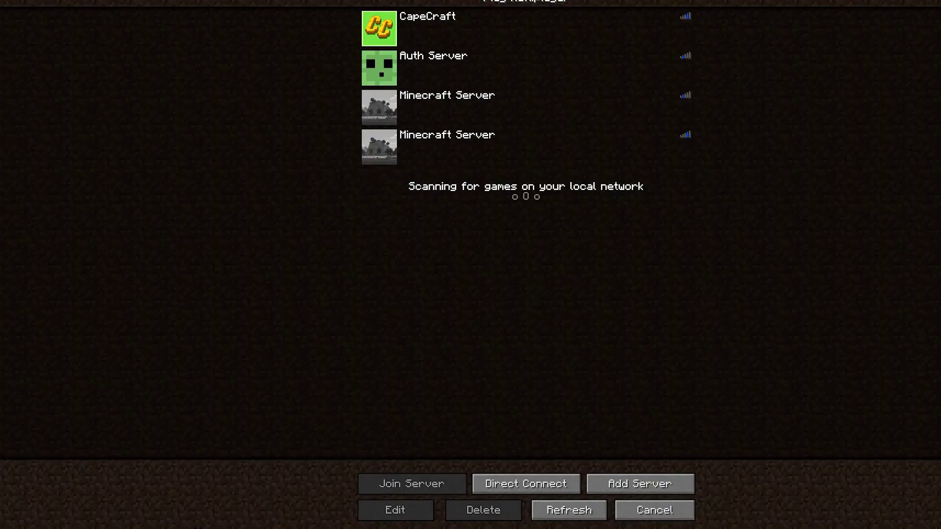
pyautogui.click(527, 27)
pyautogui.click(396, 510)
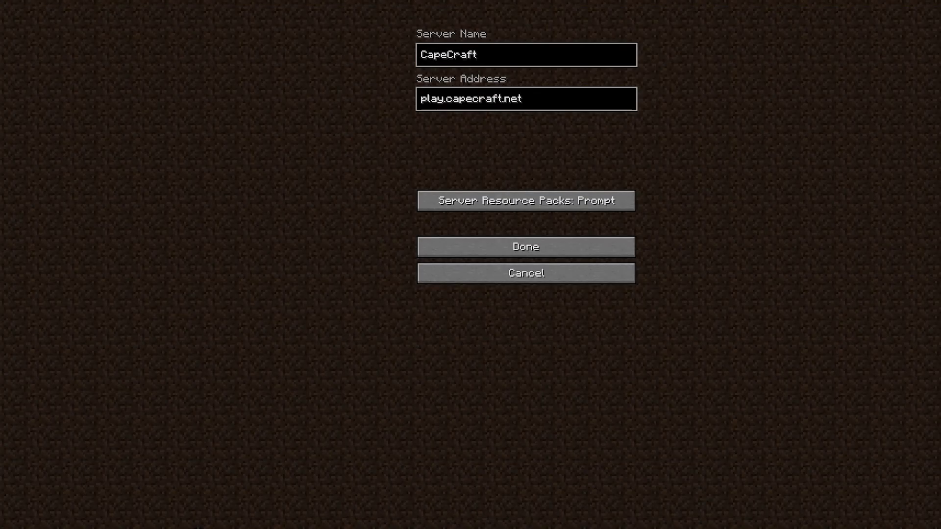
pyautogui.click(526, 246)
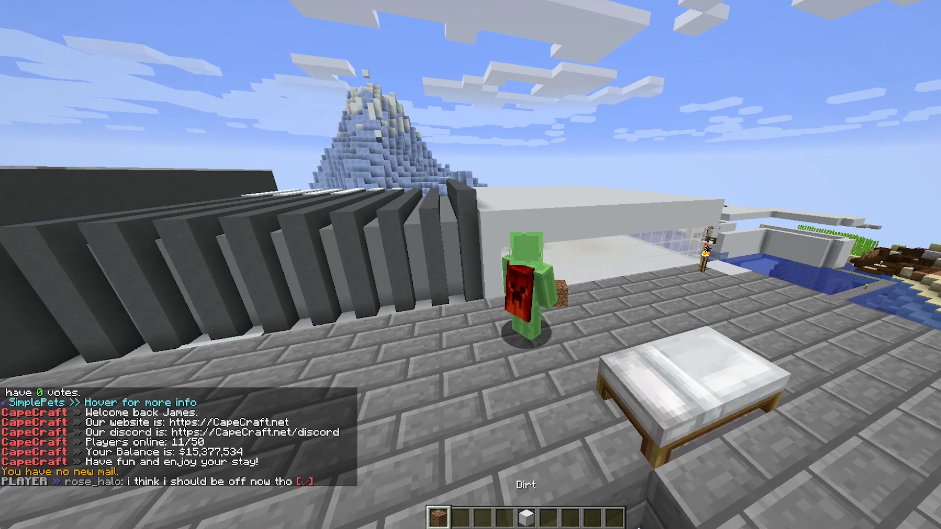
# Walk across the CapeCraft rooftop and onto the grey fins, showing the creeper cape.
pyautogui.scroll(-1, 471, 265)
pyautogui.press('w')
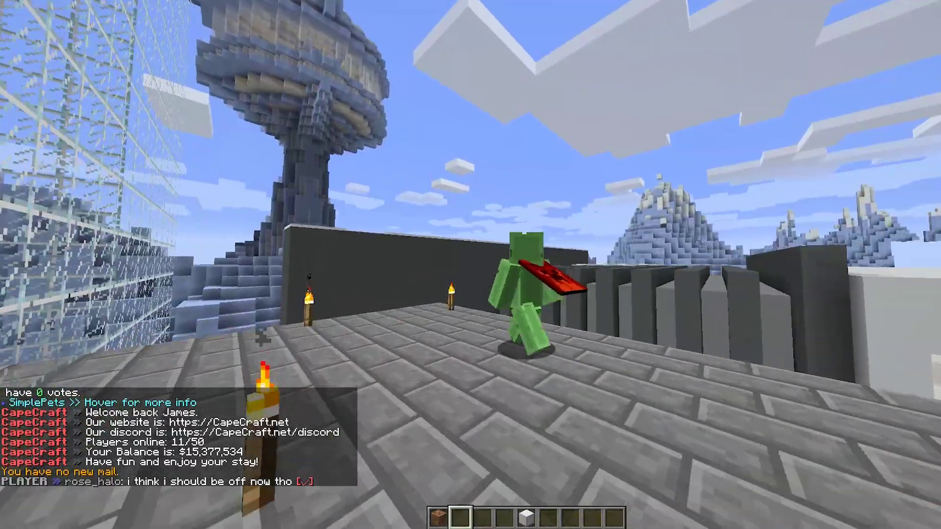
pyautogui.press('space')
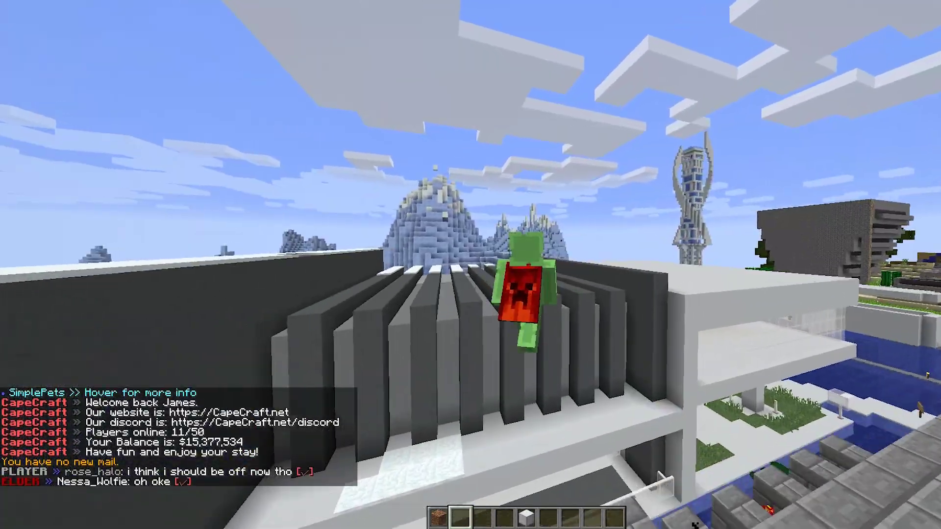